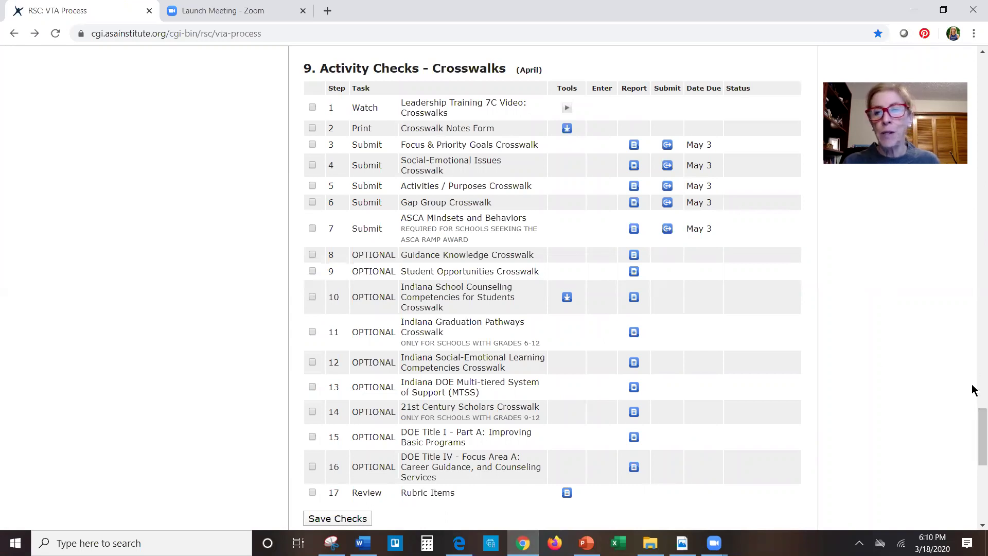
- Scroll up to section 8, Council Meeting 5 - Activities, showing steps 3 and 4 checked
{"action": "scroll", "coordinate": [973, 381], "scroll_direction": "up", "scroll_amount": 10}
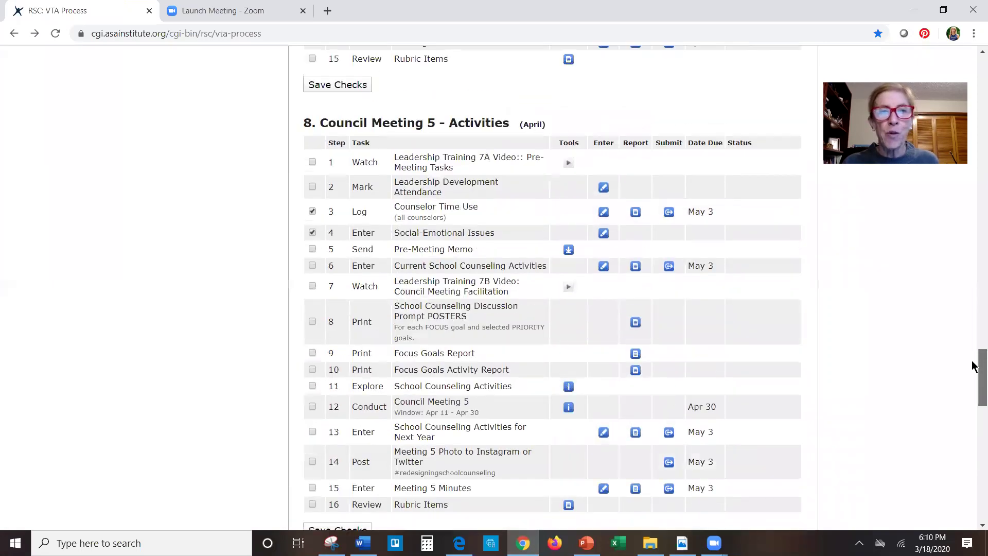
- Scroll down to section 9, Activity Checks - Crosswalks, and bring up the T6.1-Crosswalk-Notes form in Word
{"action": "scroll", "coordinate": [972, 366], "scroll_direction": "down", "scroll_amount": 1}
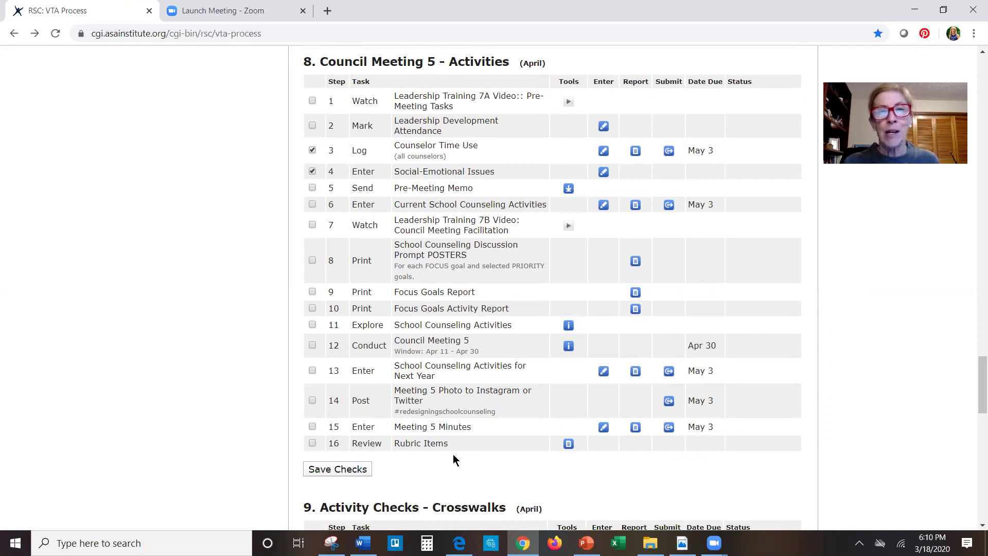
{"action": "scroll", "coordinate": [976, 383], "scroll_direction": "down", "scroll_amount": 1}
{"action": "left_click_drag", "start_coordinate": [972, 382], "coordinate": [972, 428]}
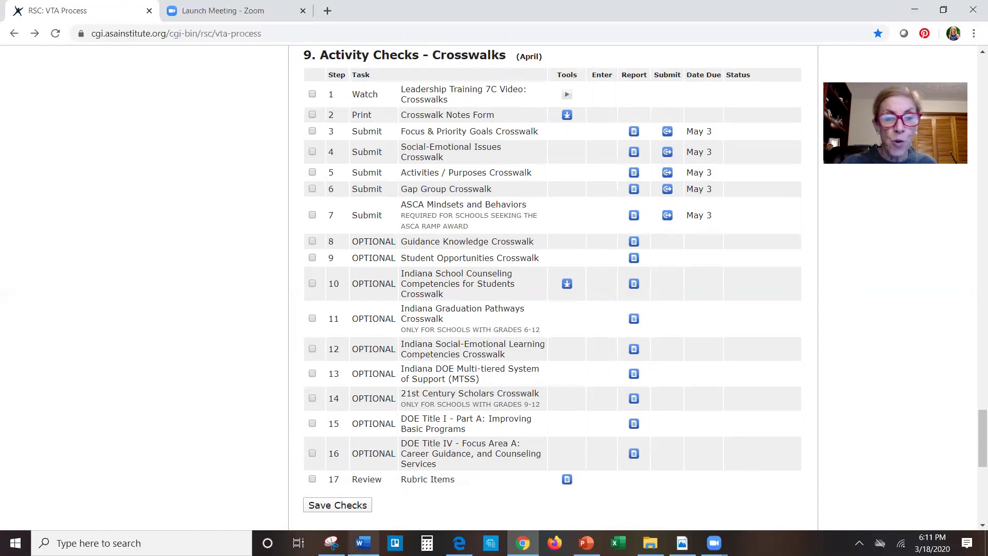
{"action": "mouse_move", "coordinate": [363, 543]}
{"action": "left_click", "coordinate": [391, 508]}
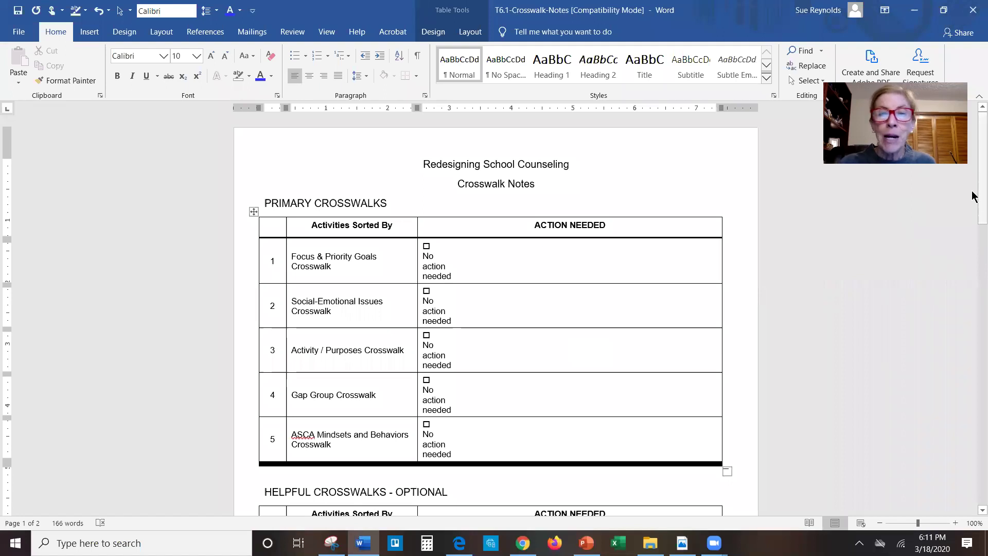
{"action": "scroll", "coordinate": [973, 195], "scroll_direction": "down", "scroll_amount": 3}
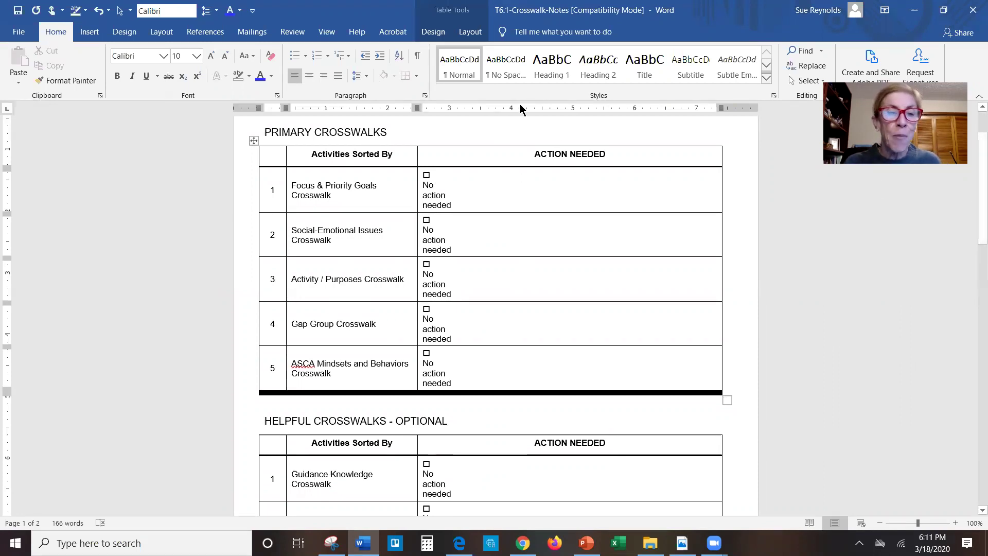
{"action": "left_click_drag", "start_coordinate": [981, 201], "coordinate": [973, 277]}
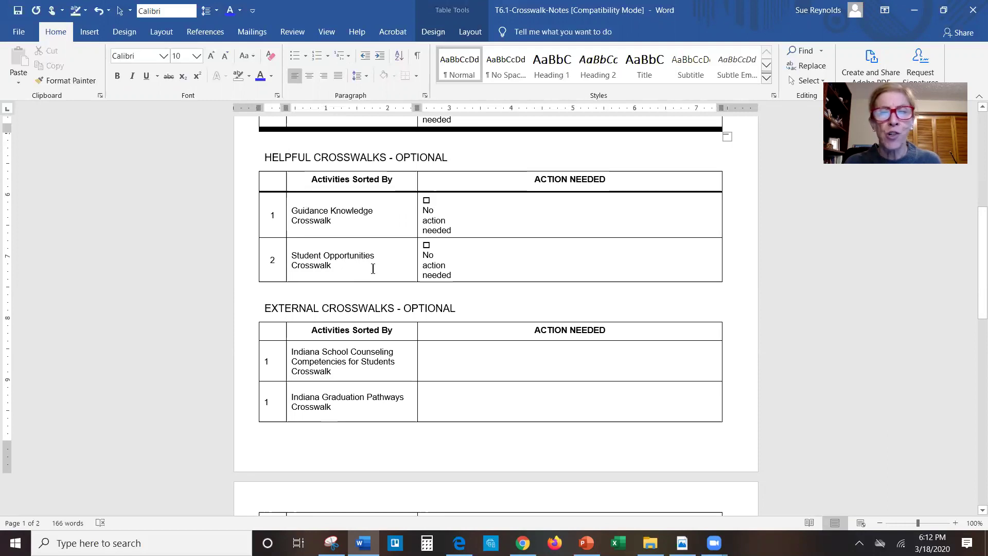
{"action": "left_click_drag", "start_coordinate": [974, 237], "coordinate": [958, 207]}
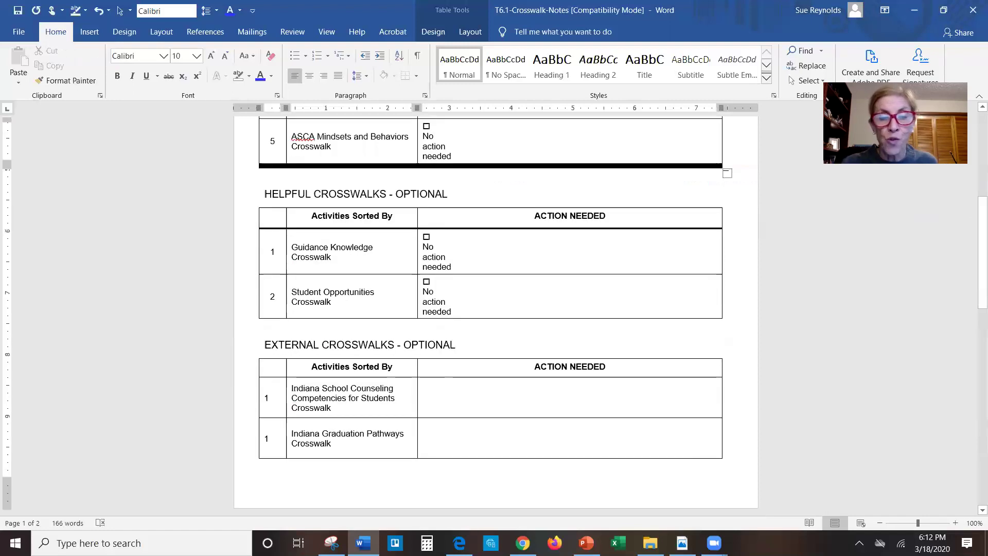
{"action": "key", "text": "alt+Tab"}
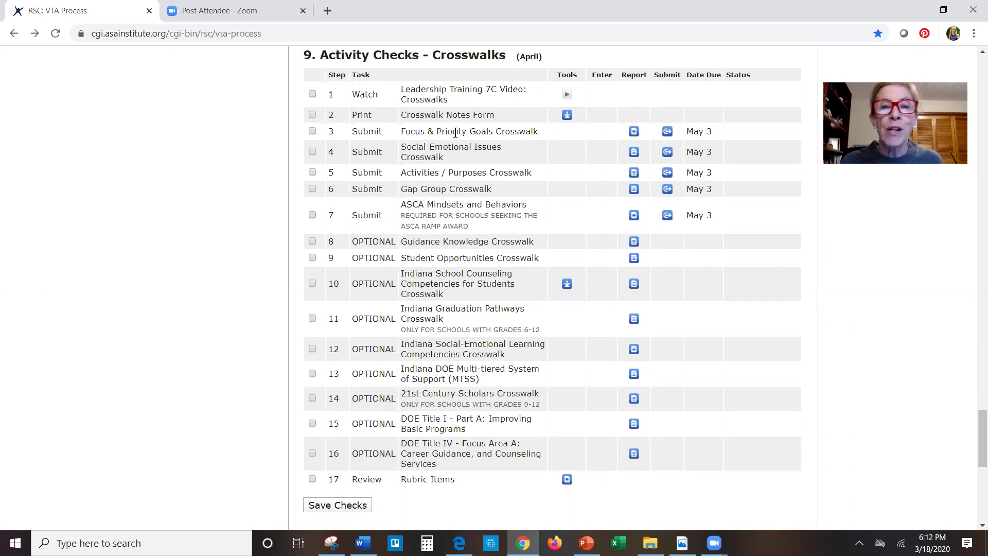
- Open the row 3 Priority Goals Crosswalk report for Demo School in a new tab
{"action": "left_click", "coordinate": [634, 133]}
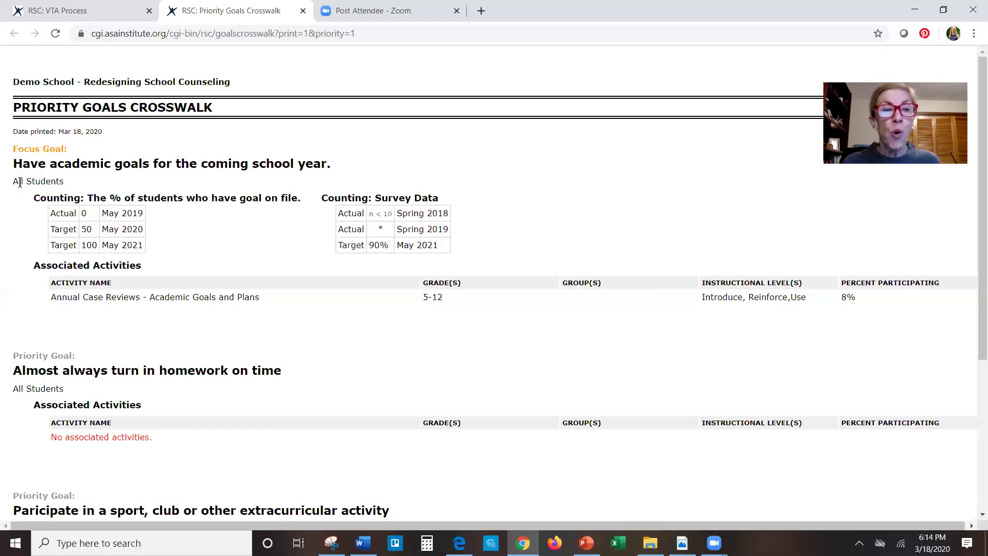
- Highlight the 'Focus Goal:' label, then switch back to the VTA Process Crosswalks checklist
{"action": "left_click_drag", "start_coordinate": [14, 150], "coordinate": [73, 156]}
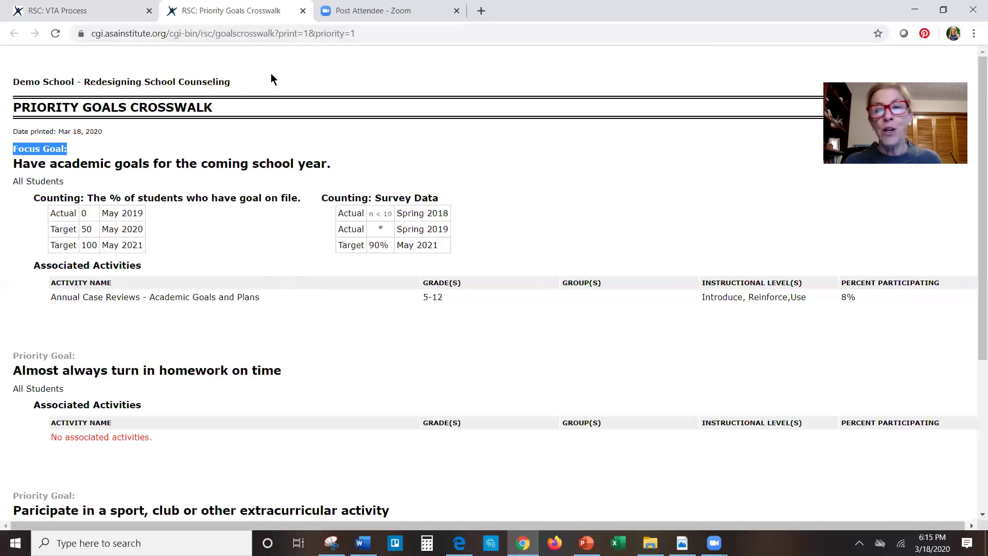
{"action": "left_click", "coordinate": [76, 18]}
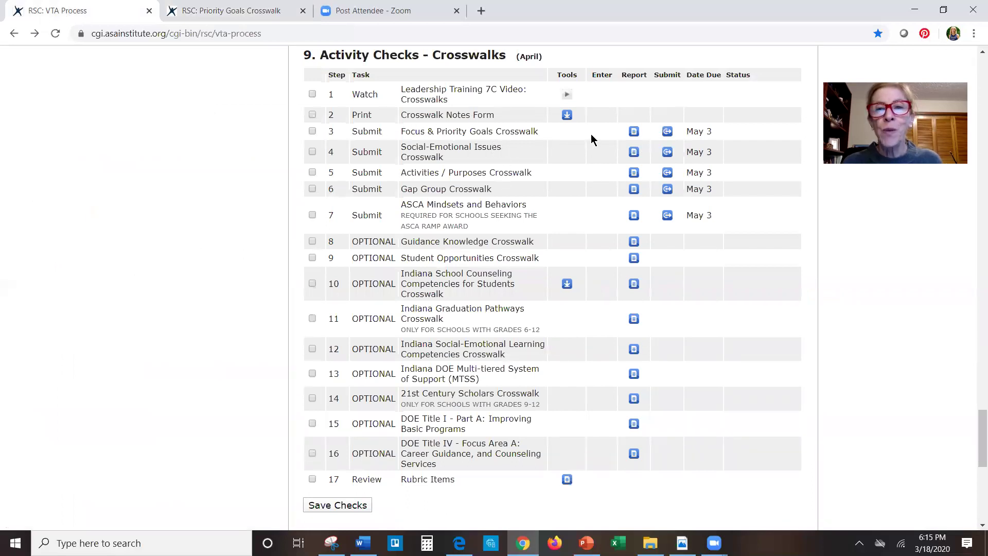
{"action": "left_click", "coordinate": [667, 131]}
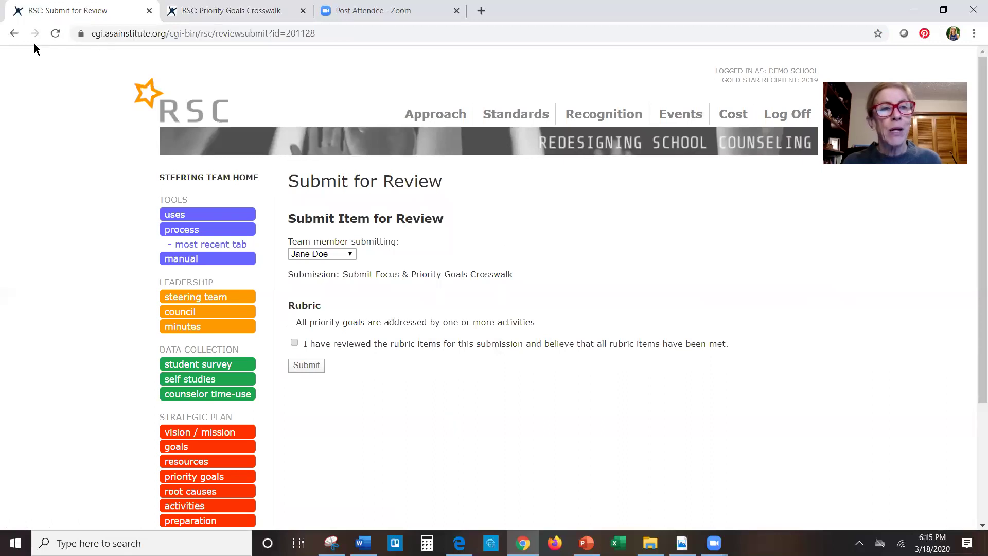
{"action": "left_click", "coordinate": [15, 35]}
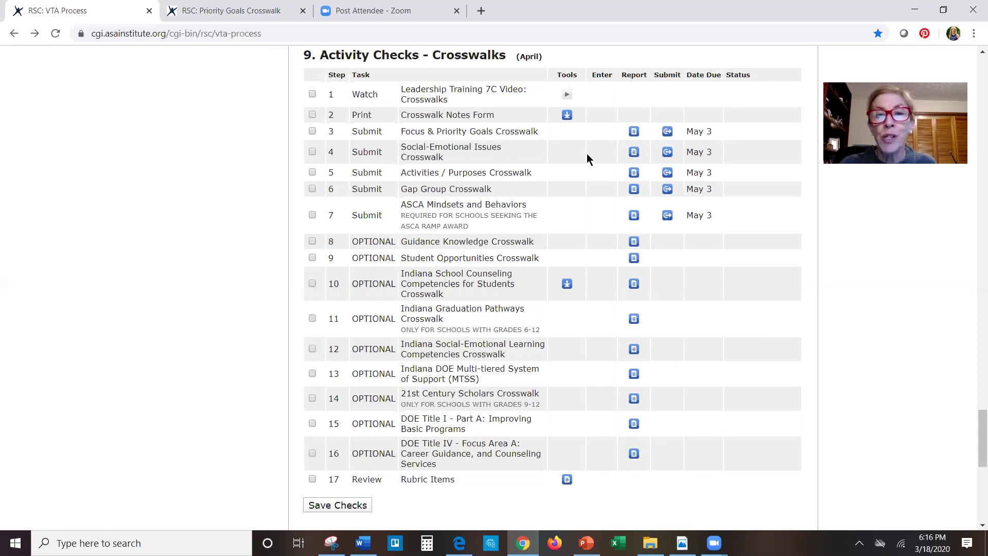
- Open the row 4 Social-Emotional Issues Report listing Grief, Making Friends and Stress
{"action": "left_click", "coordinate": [633, 152]}
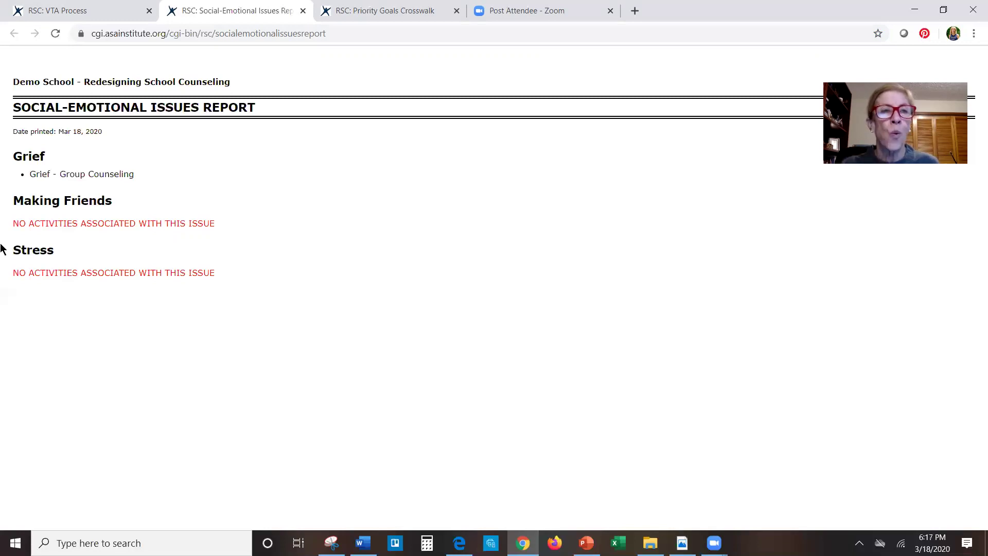
{"action": "left_click", "coordinate": [97, 17]}
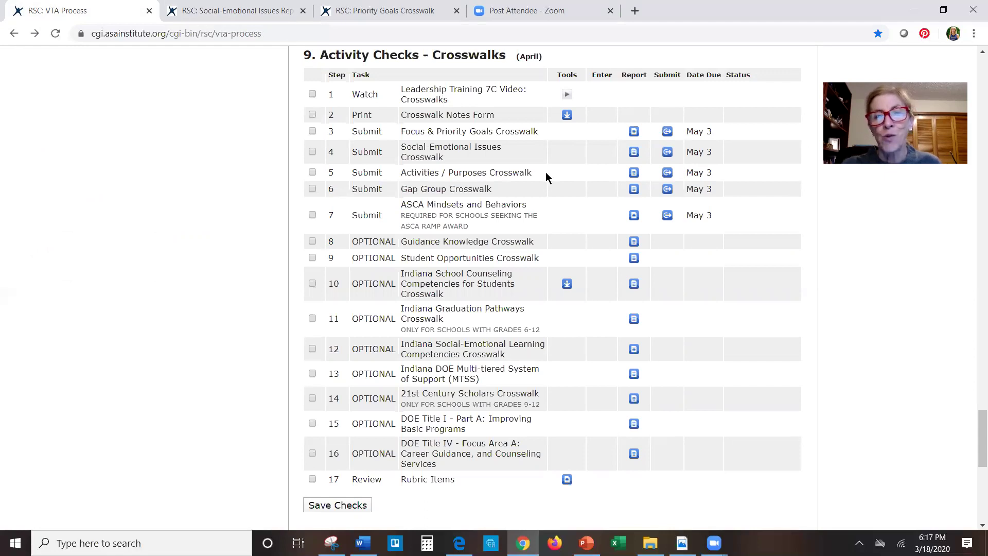
- Open the row 5 Activities / Purposes Crosswalk report, then return to the VTA Process tab
{"action": "left_click", "coordinate": [633, 175]}
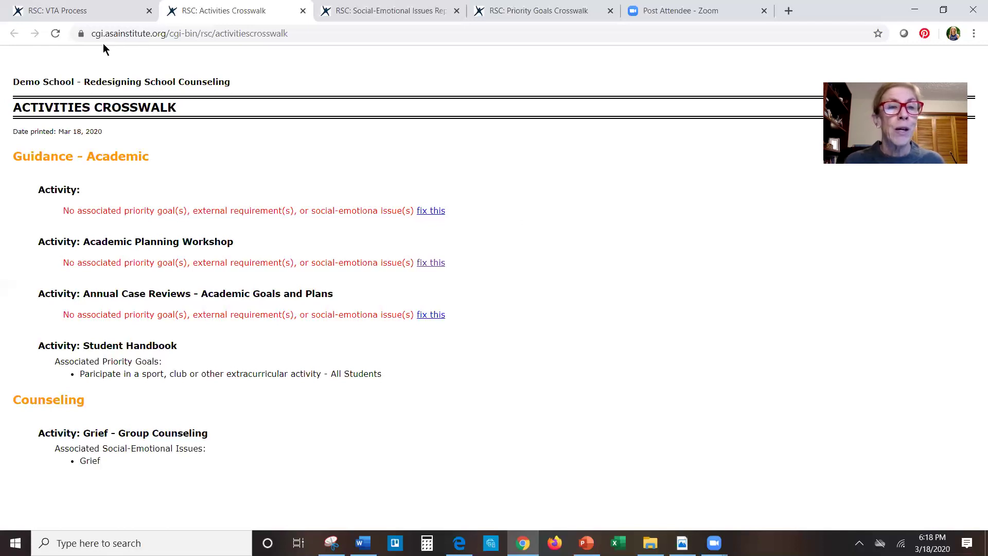
{"action": "left_click", "coordinate": [76, 13]}
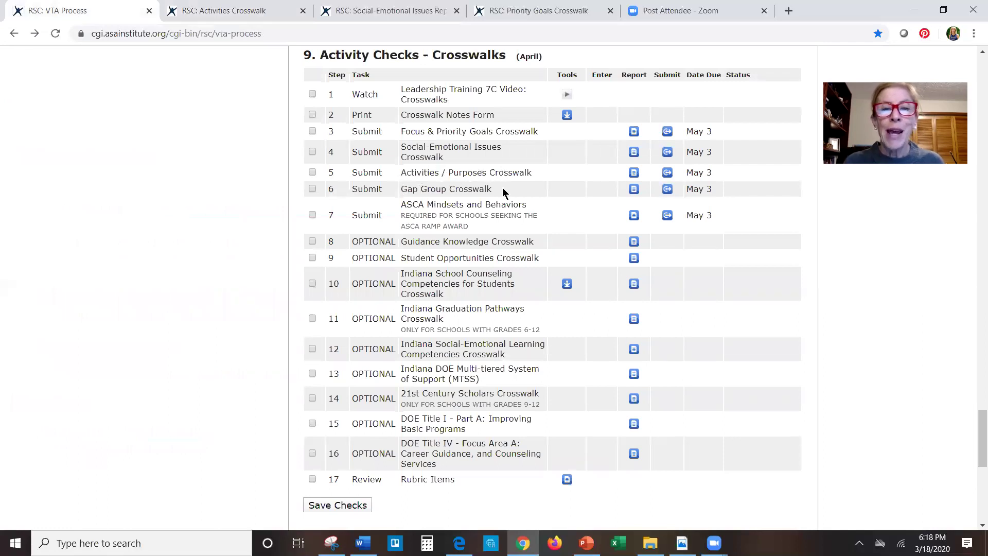
- Open the row 6 Gap Group Crosswalk report, then return to the VTA Process tab
{"action": "left_click", "coordinate": [634, 190]}
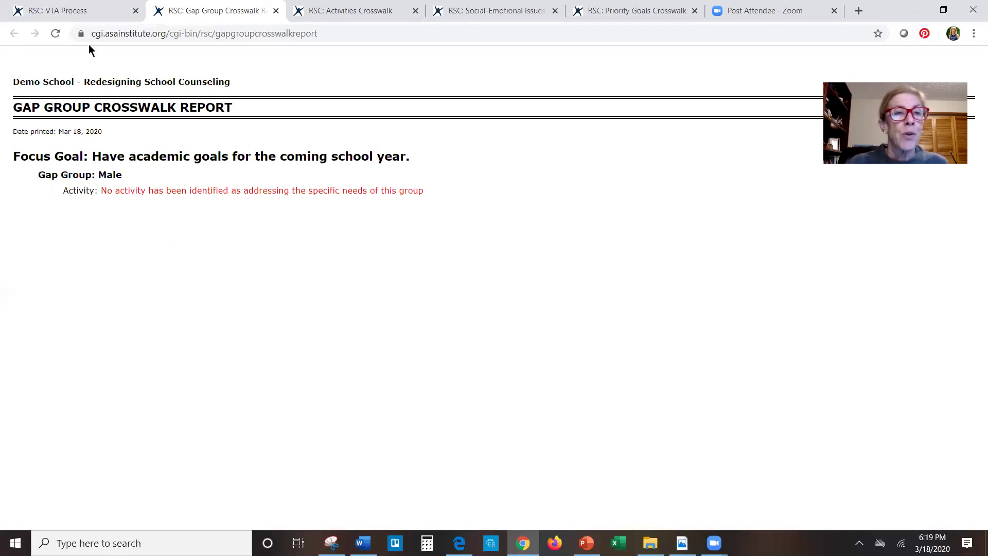
{"action": "left_click", "coordinate": [62, 10]}
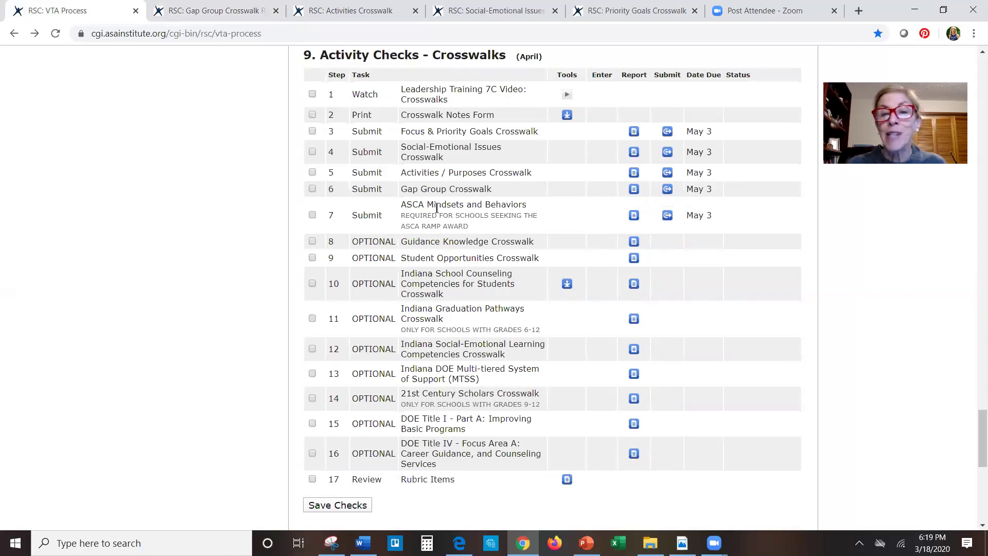
- Open the row 7 ASCA Mindsets and Behaviors Crosswalk and scroll through its mindsets and behaviors
{"action": "left_click", "coordinate": [634, 216]}
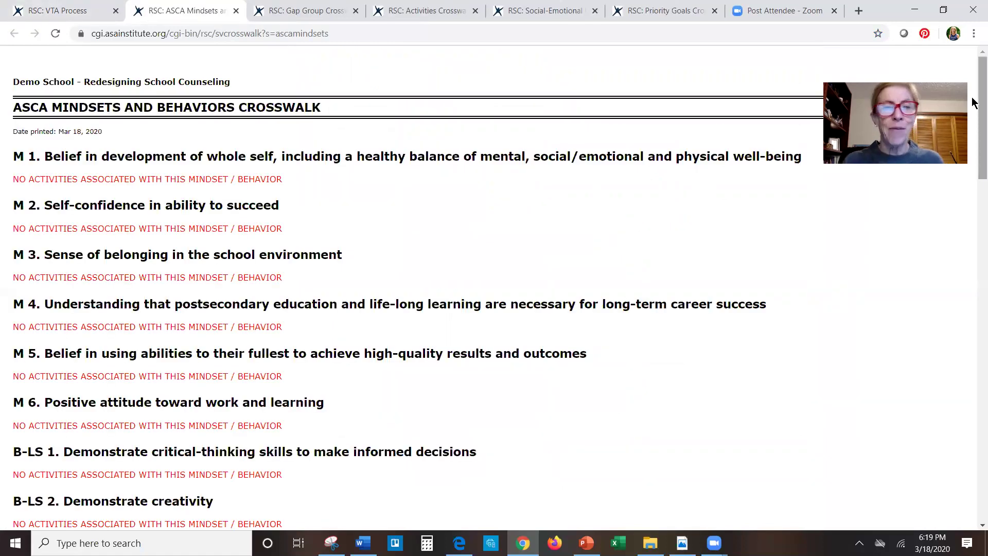
{"action": "left_click_drag", "start_coordinate": [974, 102], "coordinate": [973, 247]}
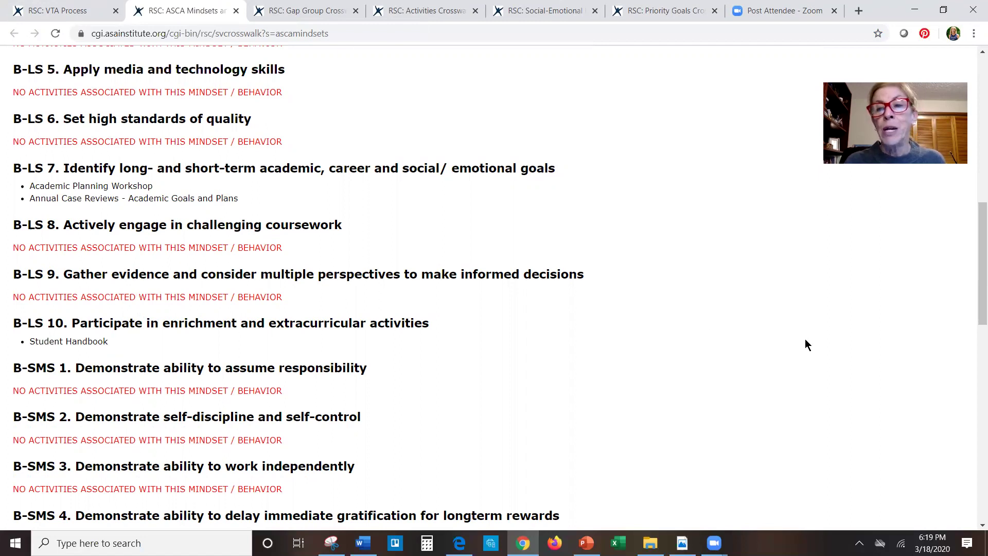
{"action": "scroll", "coordinate": [974, 240], "scroll_direction": "up", "scroll_amount": 5}
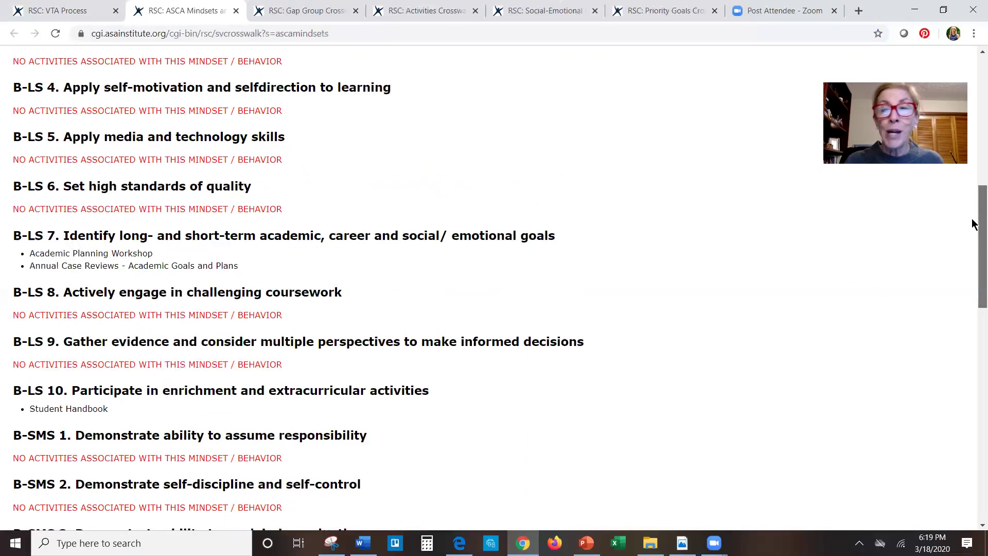
{"action": "scroll", "coordinate": [974, 158], "scroll_direction": "up", "scroll_amount": 7}
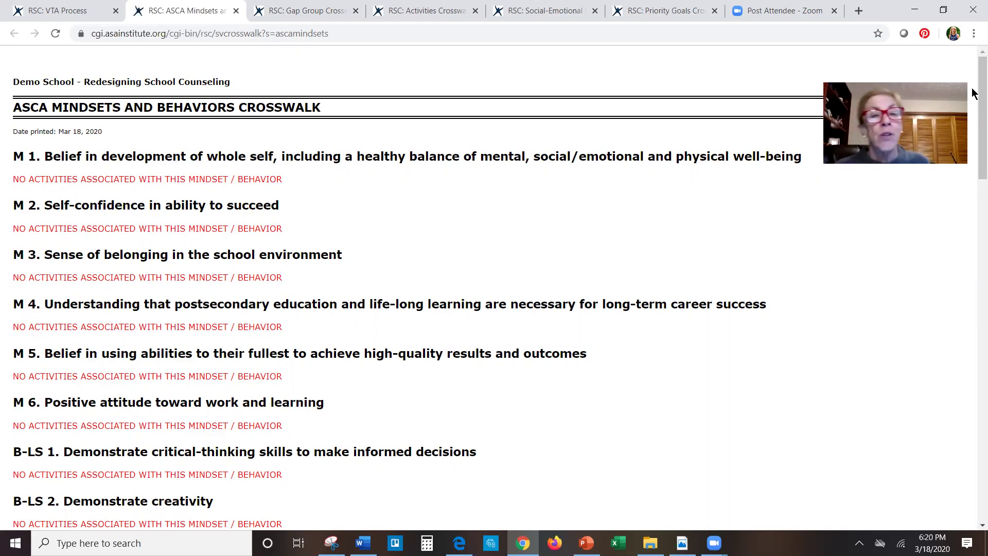
- Scroll through the ASCA Mindsets and Behaviors Crosswalk, then return to the VTA Process Crosswalks checklist
{"action": "left_click_drag", "start_coordinate": [980, 78], "coordinate": [973, 225]}
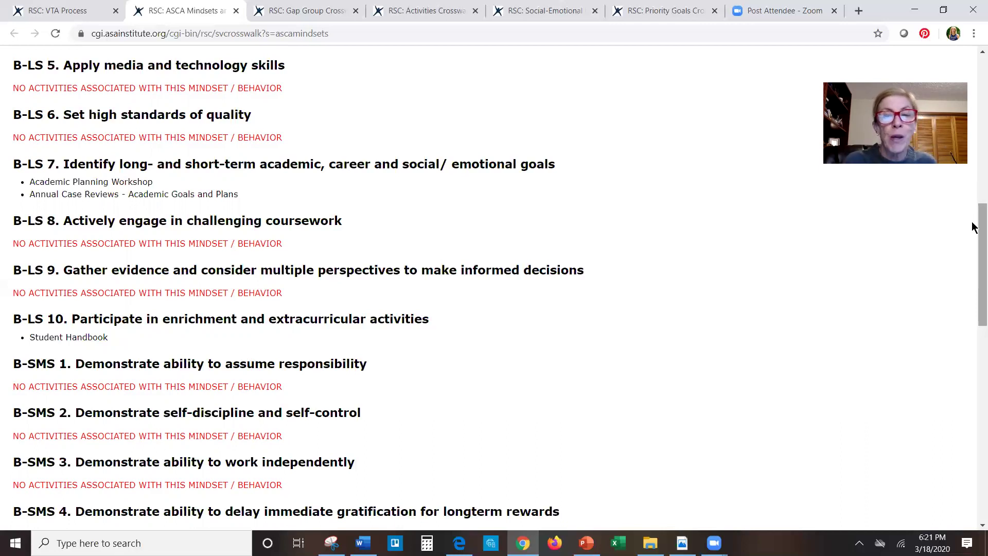
{"action": "scroll", "coordinate": [974, 216], "scroll_direction": "up", "scroll_amount": 2}
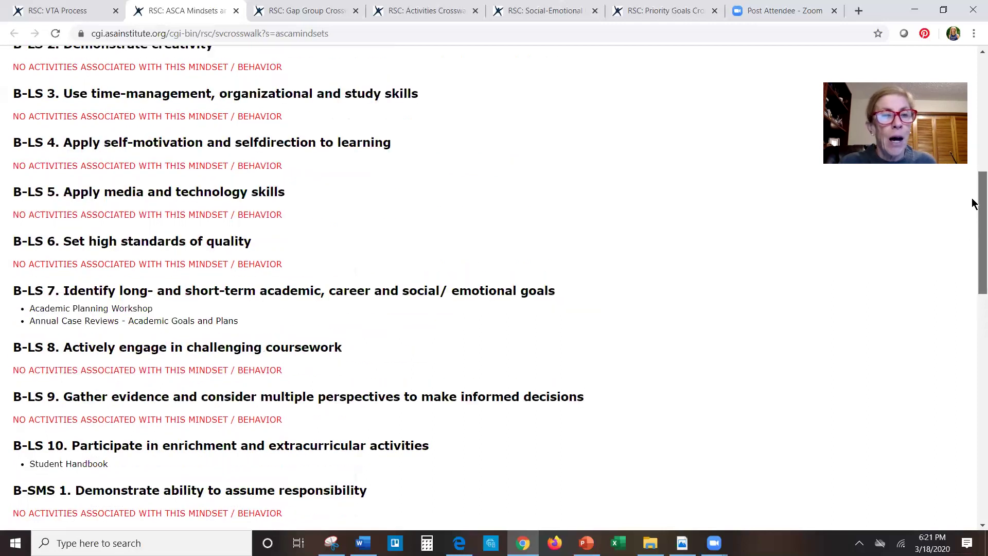
{"action": "scroll", "coordinate": [974, 238], "scroll_direction": "down", "scroll_amount": 4}
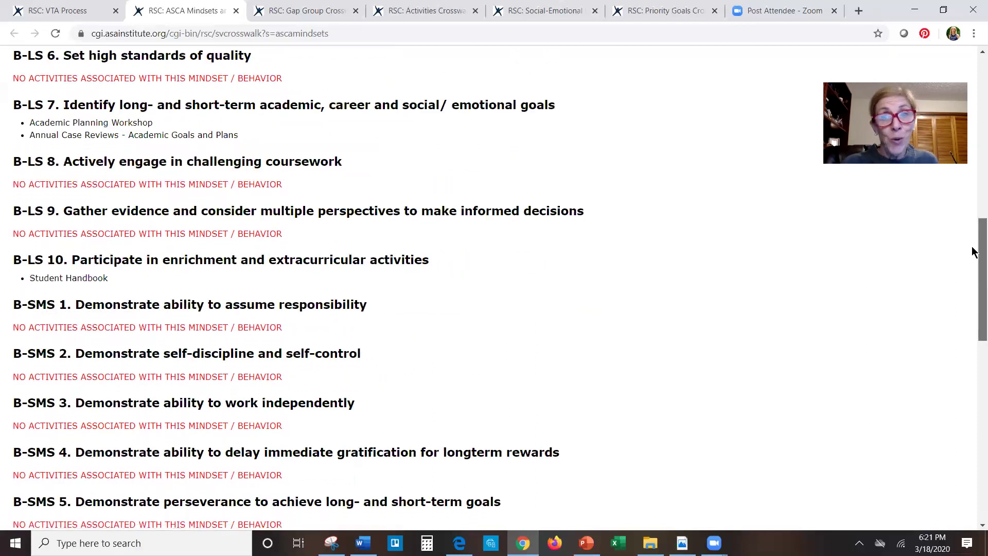
{"action": "scroll", "coordinate": [974, 247], "scroll_direction": "up", "scroll_amount": 3}
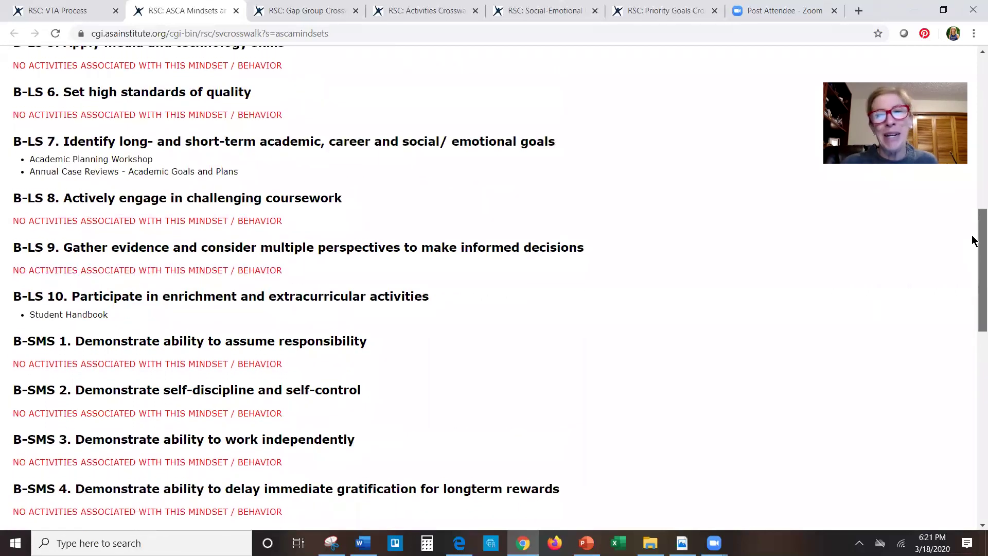
{"action": "scroll", "coordinate": [975, 216], "scroll_direction": "up", "scroll_amount": 3}
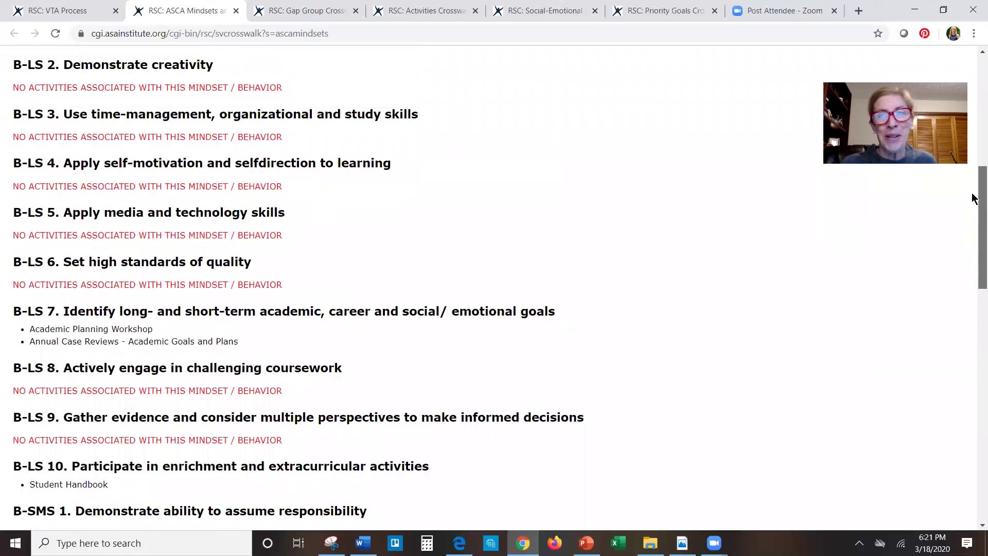
{"action": "scroll", "coordinate": [974, 144], "scroll_direction": "up", "scroll_amount": 6}
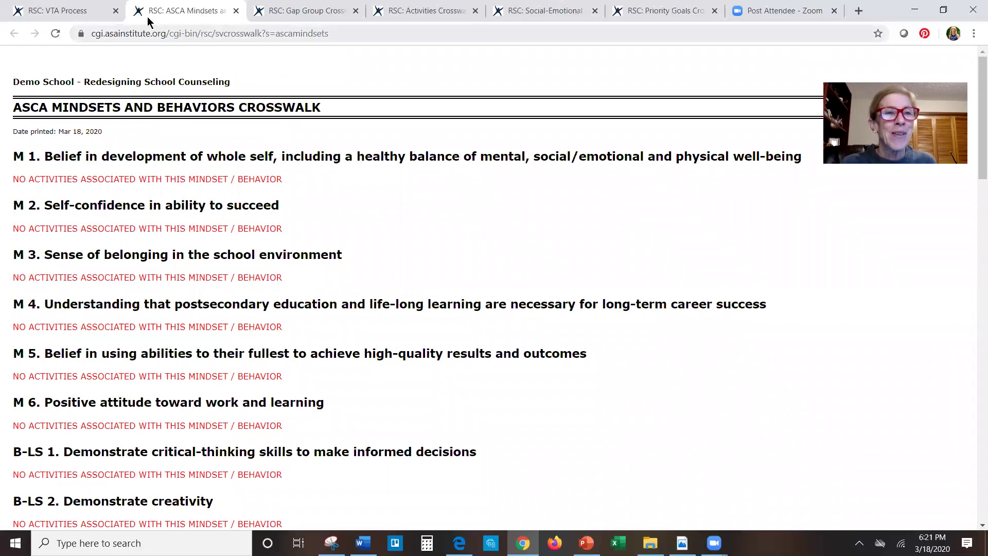
{"action": "left_click", "coordinate": [64, 15]}
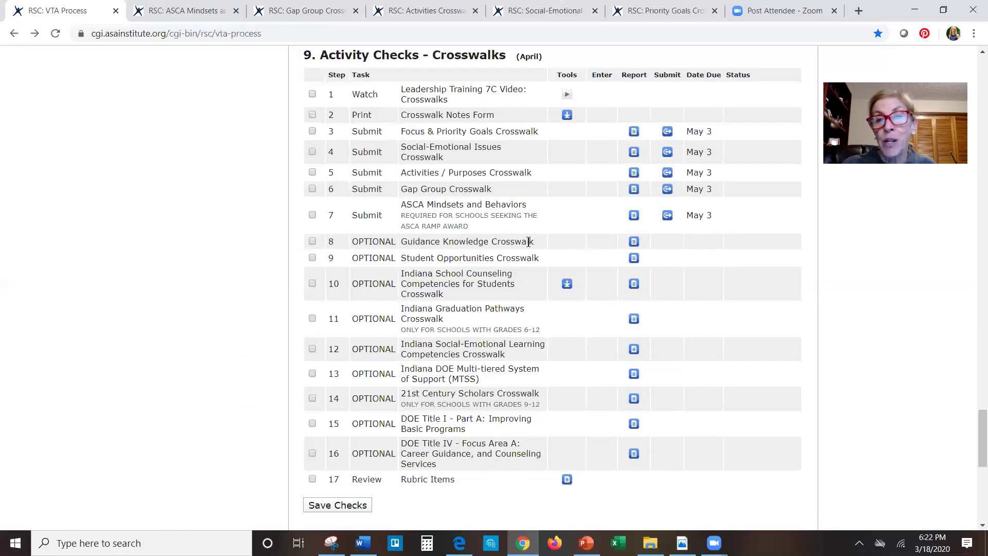
- Check the row 8 Guidance Knowledge Crosswalk, then open the Student Opportunities Crosswalk from the checklist
{"action": "left_click", "coordinate": [634, 242]}
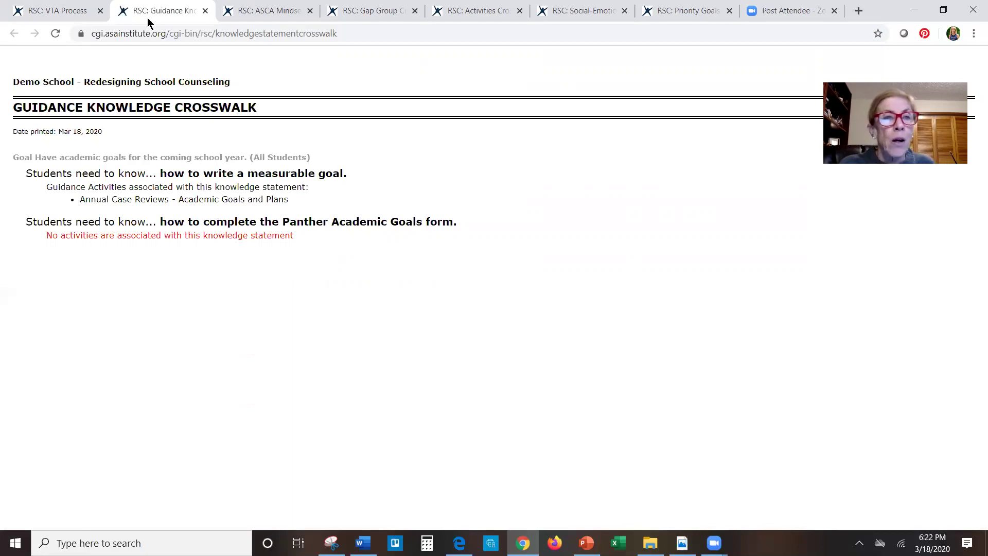
{"action": "left_click", "coordinate": [60, 18]}
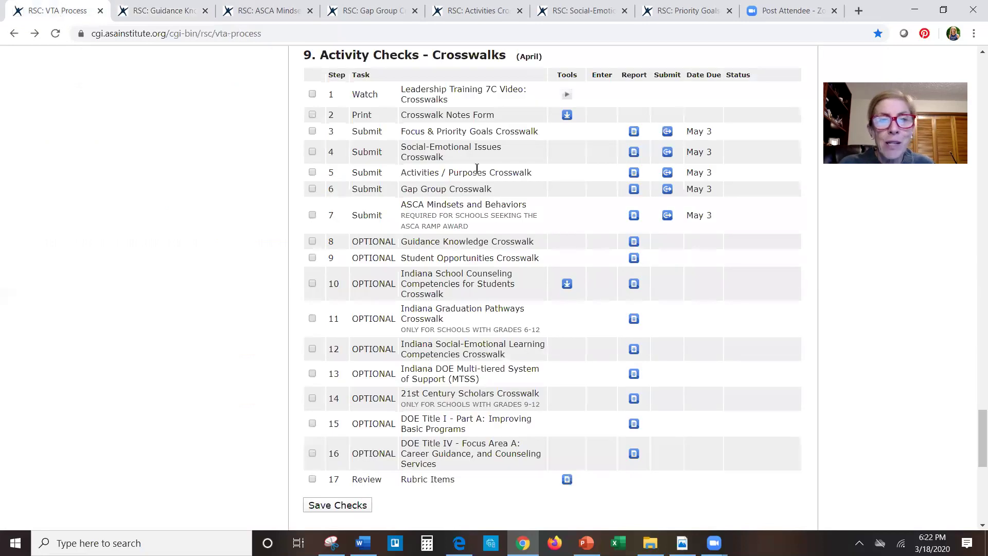
{"action": "left_click", "coordinate": [634, 258]}
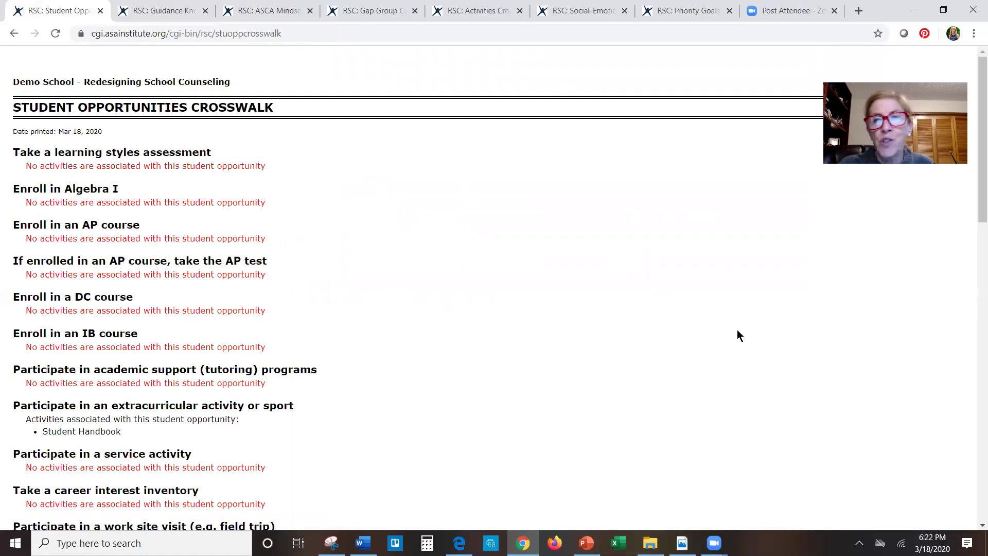
{"action": "left_click_drag", "start_coordinate": [974, 163], "coordinate": [973, 446]}
{"action": "left_click", "coordinate": [972, 136]}
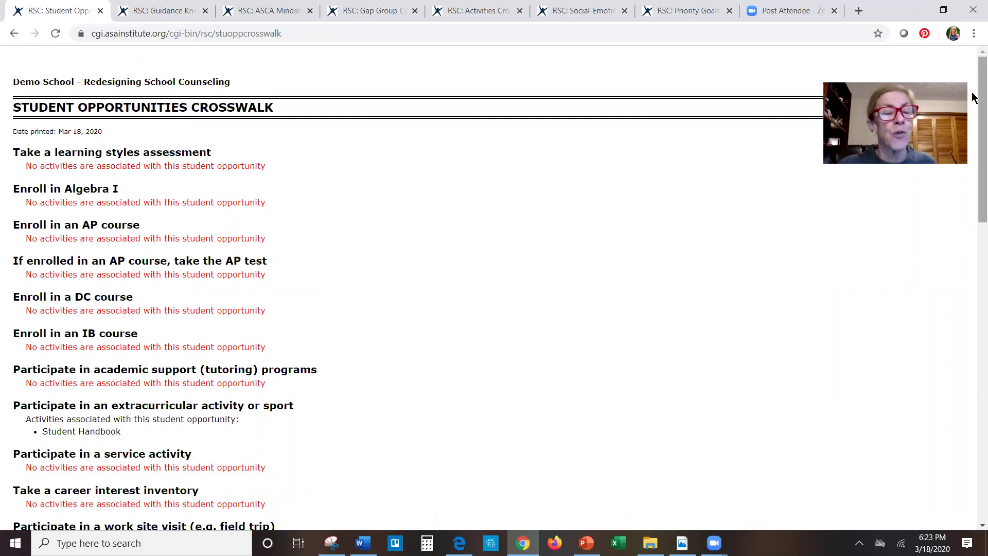
{"action": "left_click", "coordinate": [15, 33]}
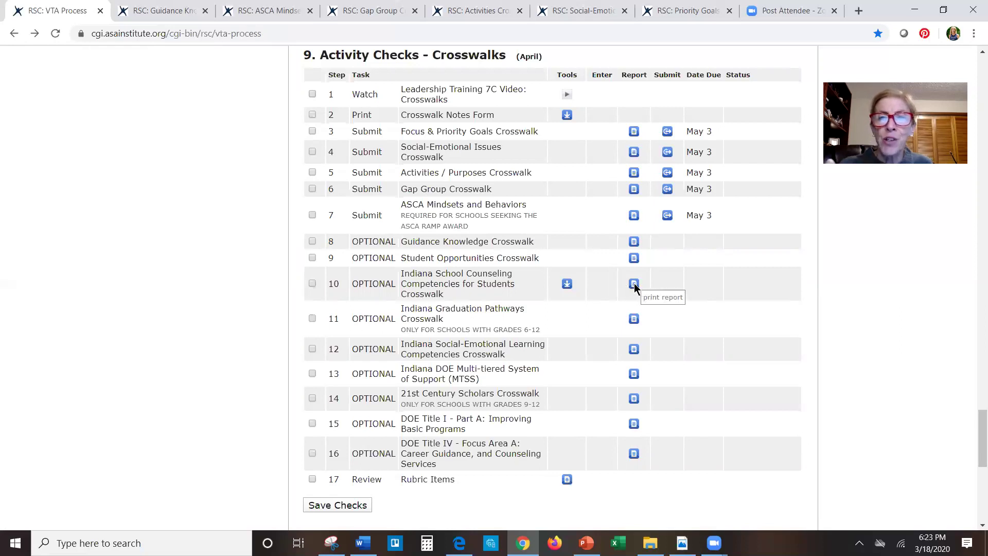
- Review the Indiana Gold Star Competencies crosswalk top to bottom; no Academic Development indicators have linked activities
{"action": "left_click", "coordinate": [634, 285]}
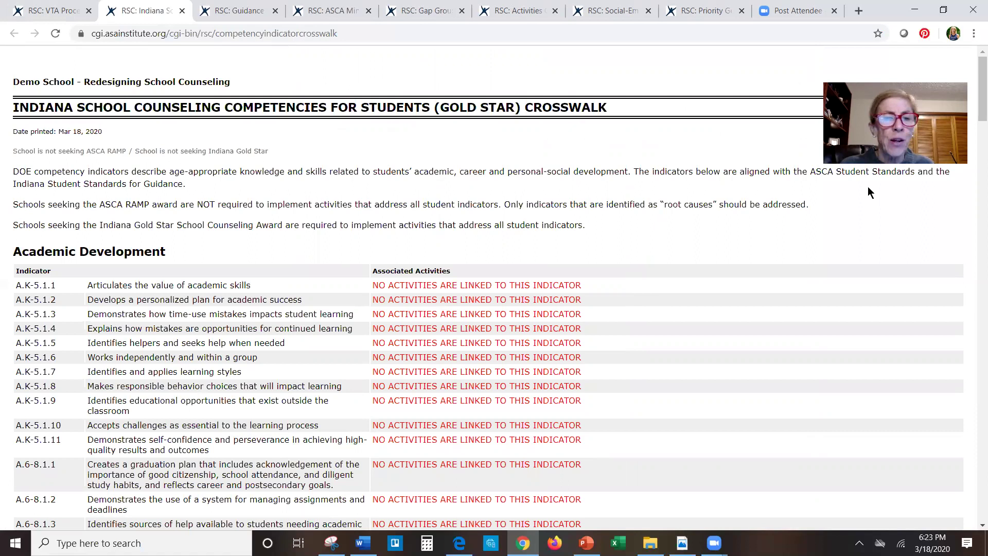
{"action": "scroll", "coordinate": [976, 110], "scroll_direction": "down", "scroll_amount": 3}
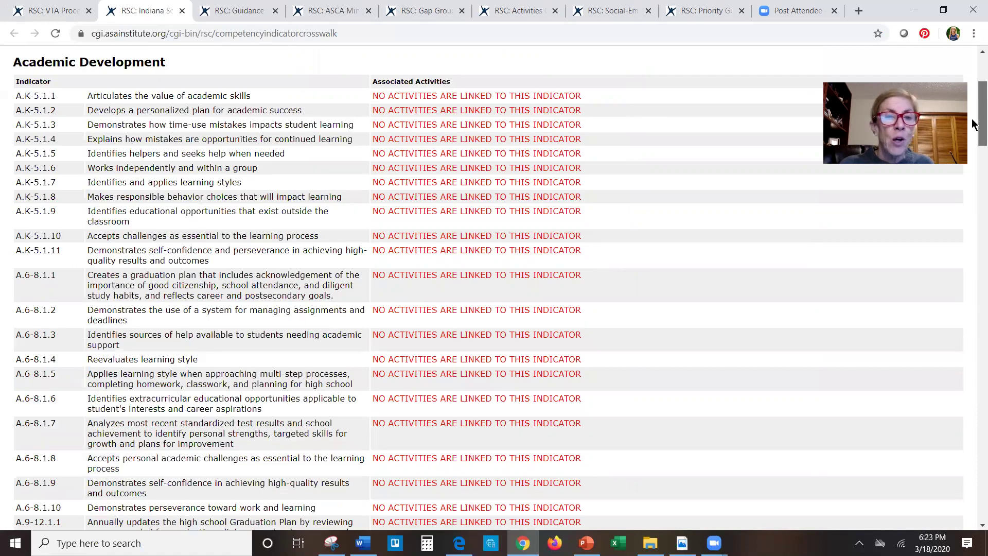
{"action": "scroll", "coordinate": [974, 126], "scroll_direction": "down", "scroll_amount": 2}
{"action": "scroll", "coordinate": [973, 201], "scroll_direction": "down", "scroll_amount": 4}
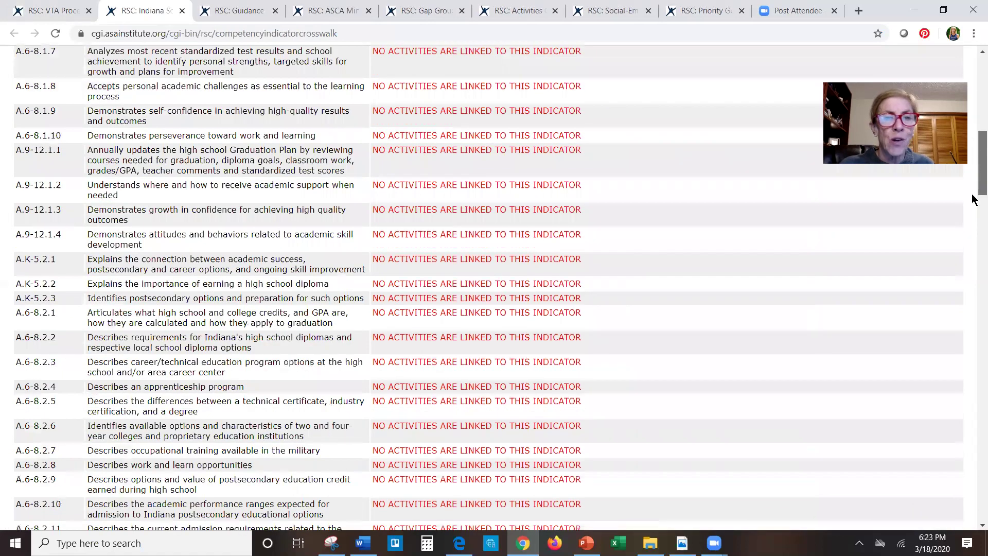
{"action": "scroll", "coordinate": [966, 245], "scroll_direction": "down", "scroll_amount": 6}
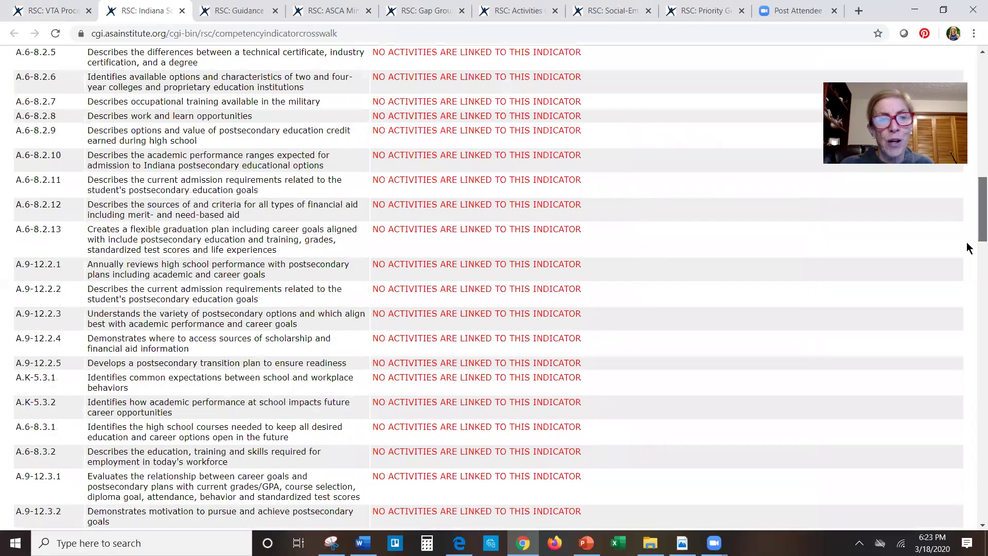
{"action": "scroll", "coordinate": [967, 273], "scroll_direction": "down", "scroll_amount": 5}
{"action": "scroll", "coordinate": [963, 340], "scroll_direction": "down", "scroll_amount": 14}
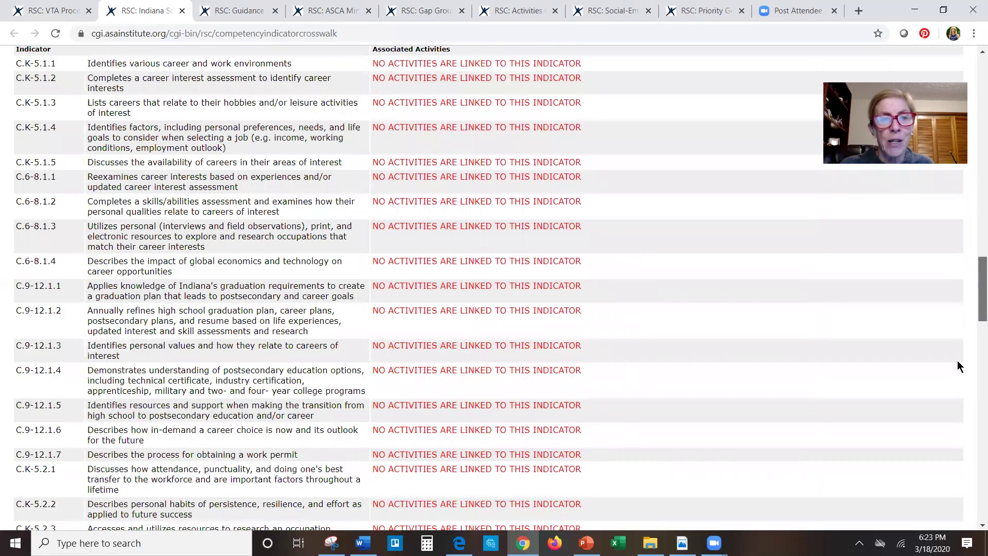
{"action": "scroll", "coordinate": [946, 441], "scroll_direction": "down", "scroll_amount": 20}
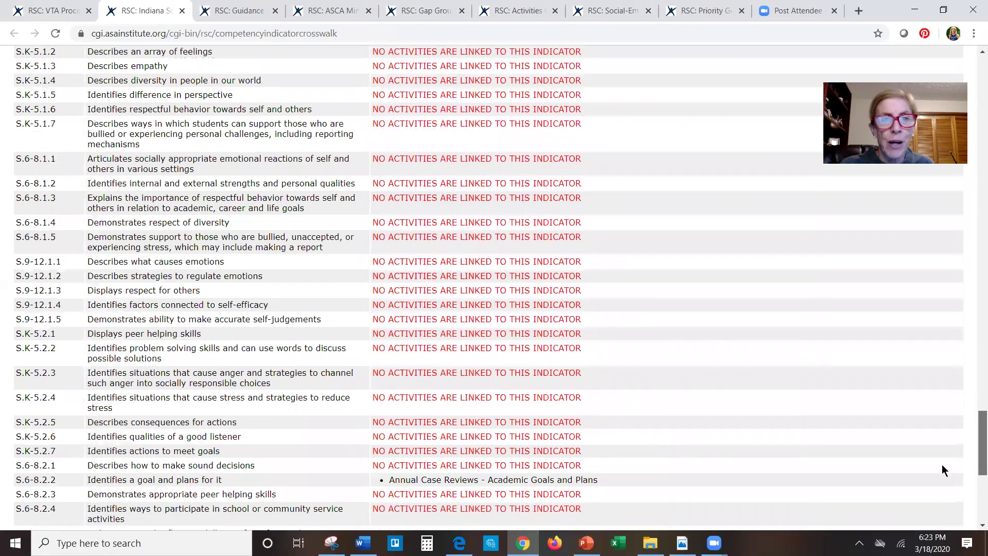
{"action": "scroll", "coordinate": [942, 464], "scroll_direction": "down", "scroll_amount": 4}
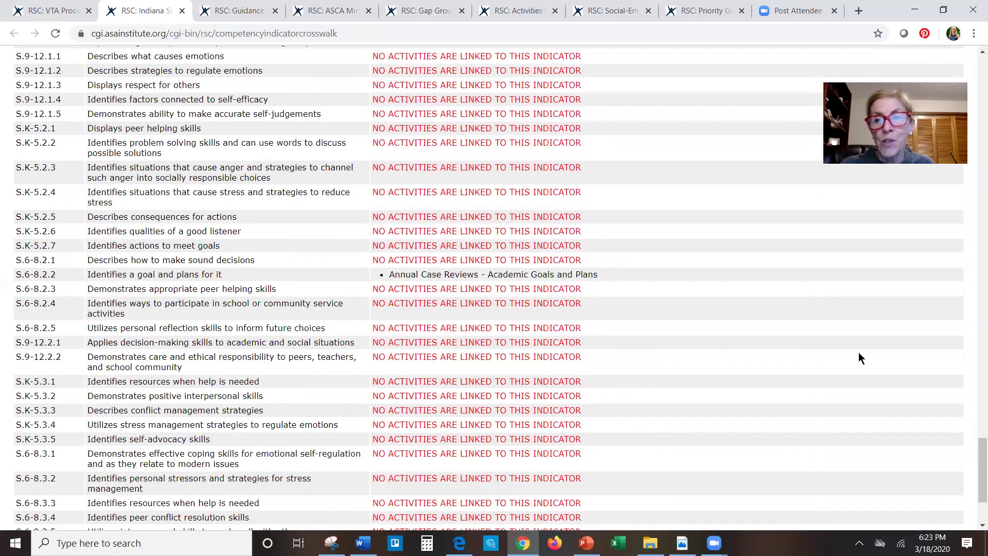
{"action": "left_click_drag", "start_coordinate": [974, 463], "coordinate": [974, 486]}
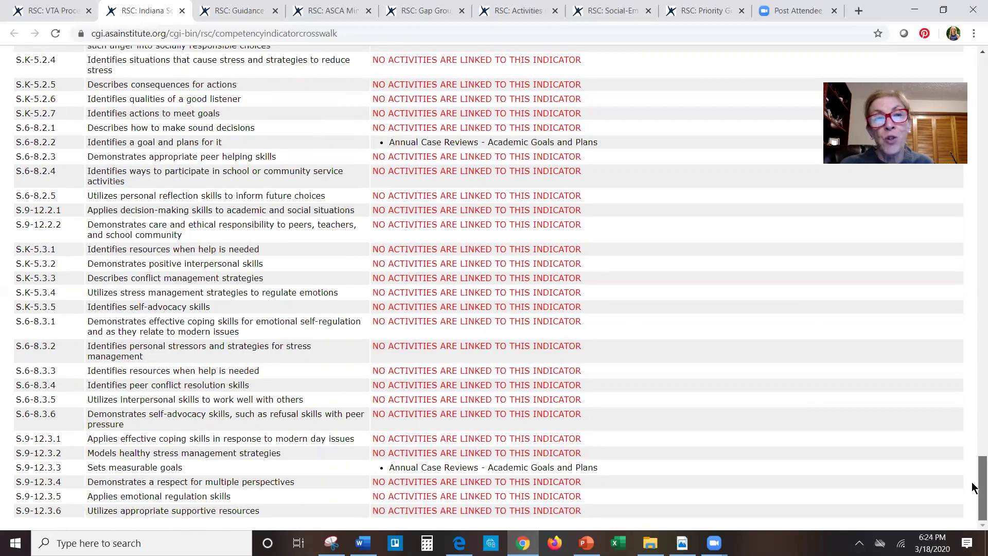
{"action": "left_click_drag", "start_coordinate": [974, 428], "coordinate": [975, 26]}
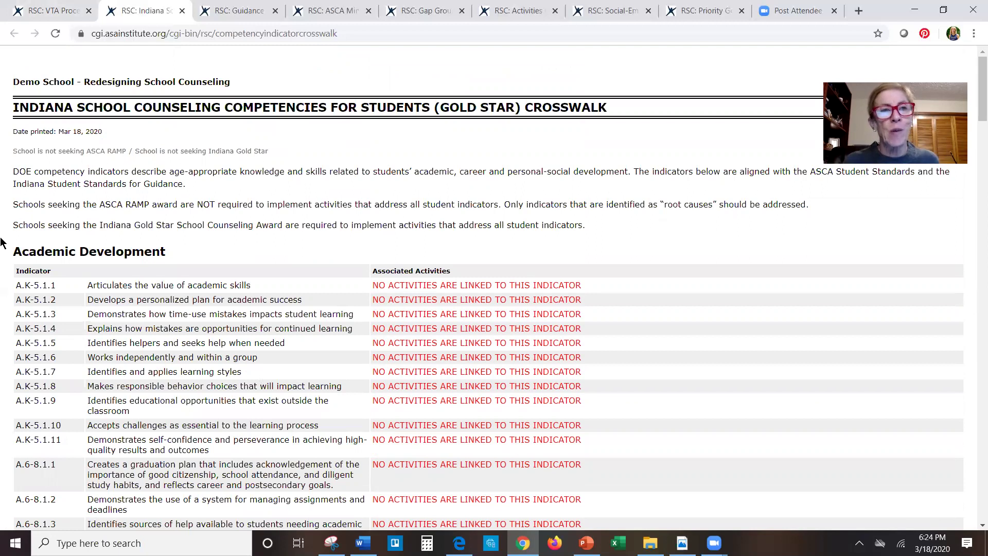
{"action": "left_click", "coordinate": [49, 11]}
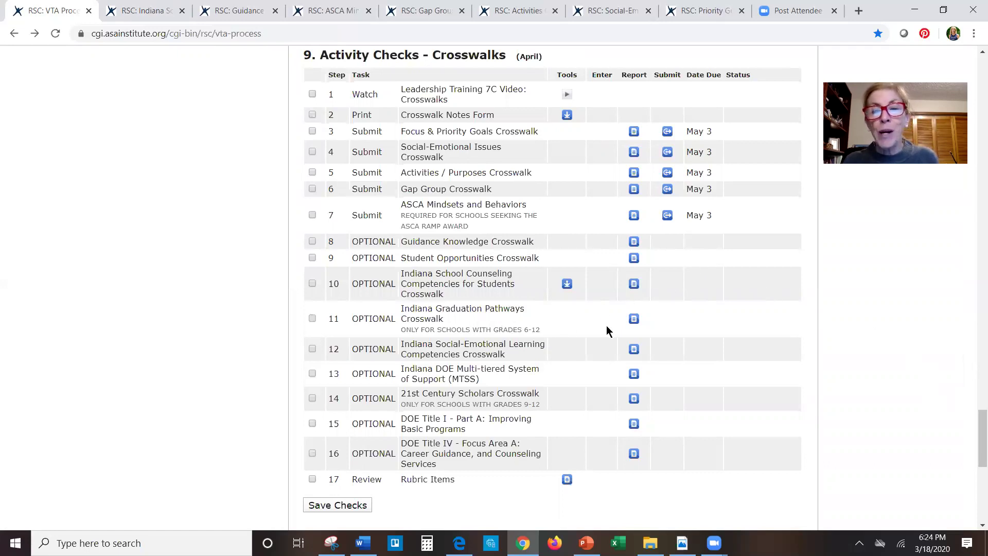
- Check the Indiana Graduation Pathways crosswalk, which shows no activities for all five pathways
{"action": "left_click", "coordinate": [635, 319]}
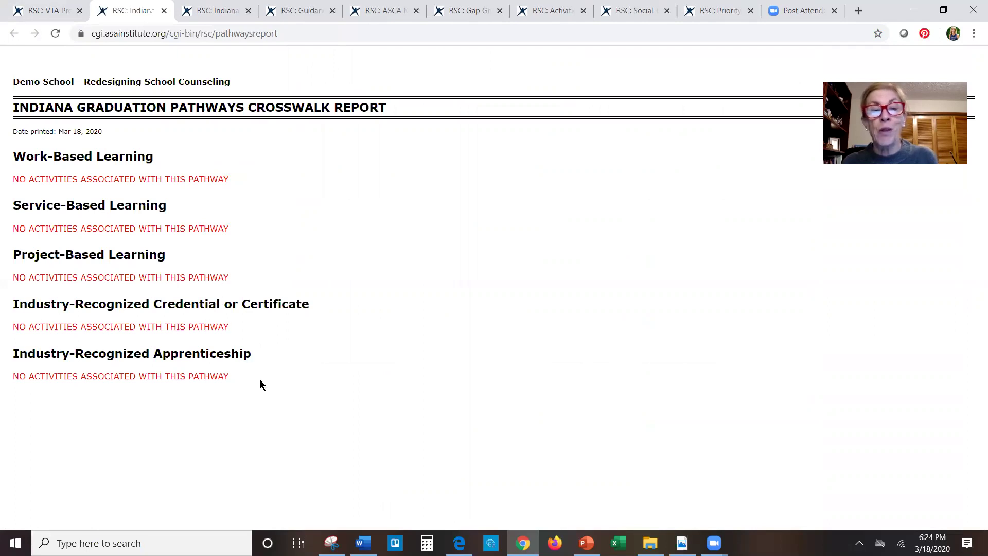
{"action": "left_click", "coordinate": [26, 10]}
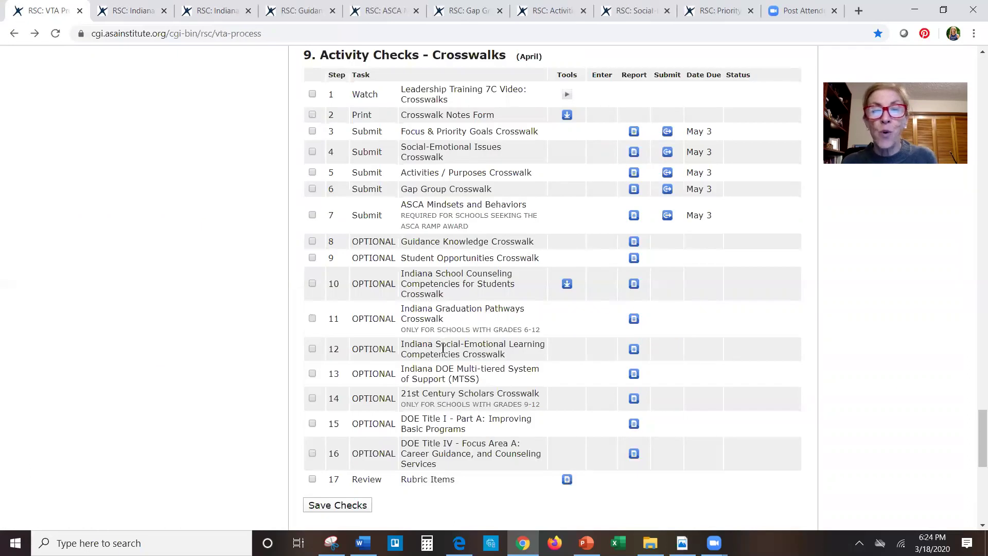
- Check the Indiana Social-Emotional Learning crosswalk, then bring up the Indiana DOE MTSS crosswalk for Tiers 1–3
{"action": "left_click", "coordinate": [634, 349]}
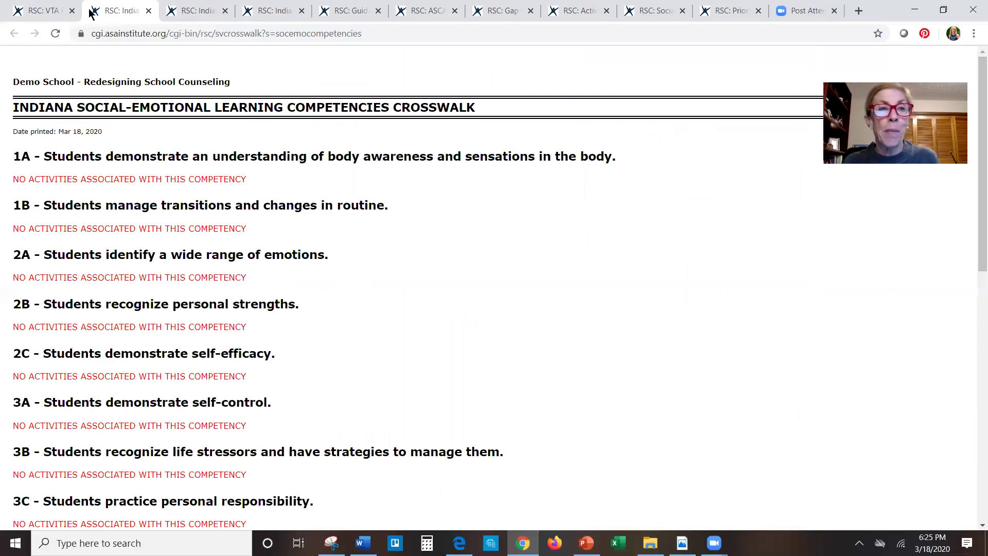
{"action": "left_click", "coordinate": [54, 13]}
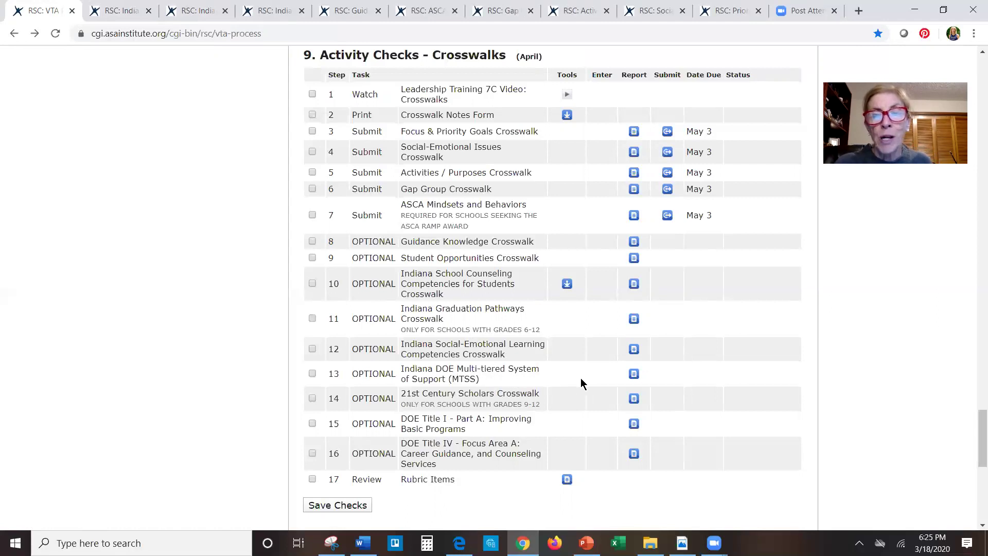
{"action": "left_click", "coordinate": [634, 374]}
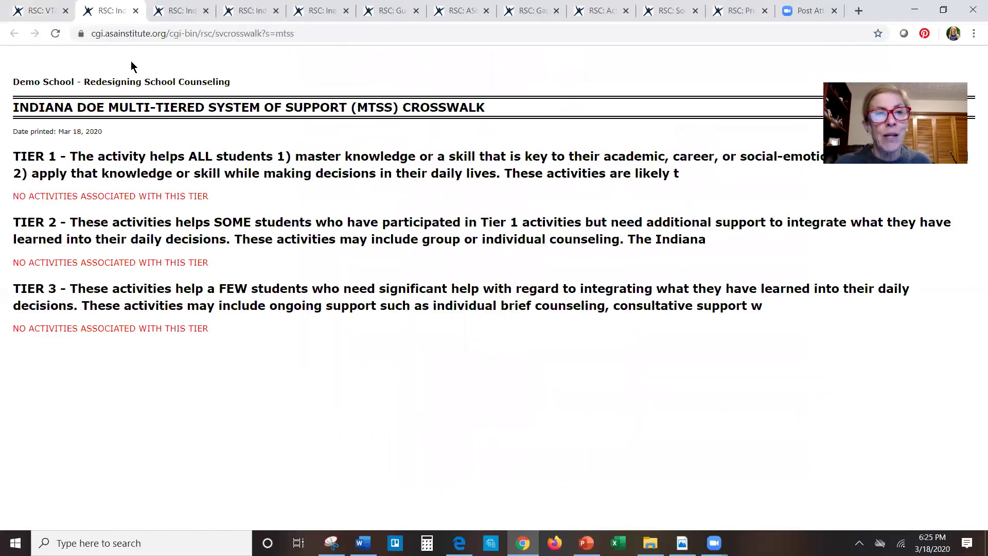
- Switch back to the VTA Process page's Activity Checks – Crosswalks table
{"action": "left_click", "coordinate": [39, 11]}
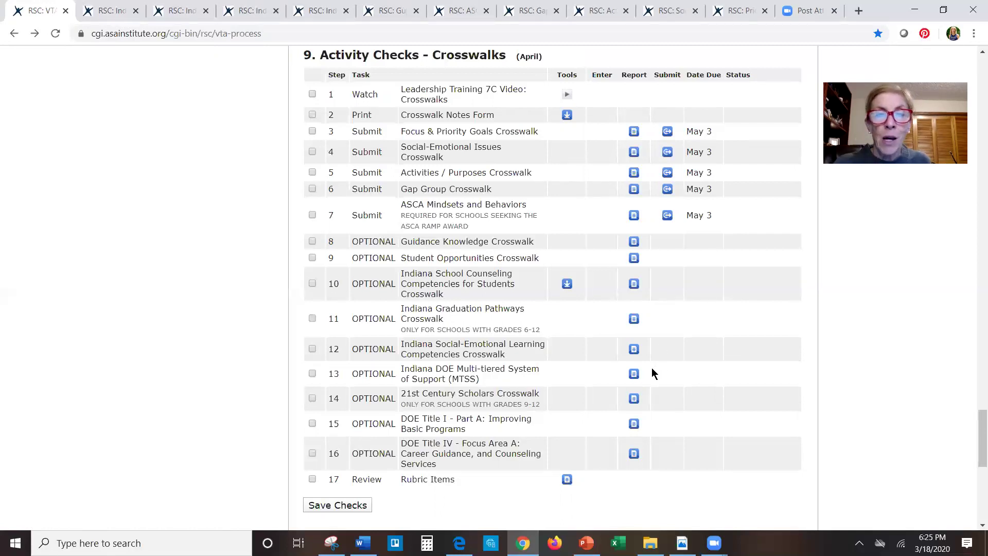
{"action": "left_click", "coordinate": [632, 399]}
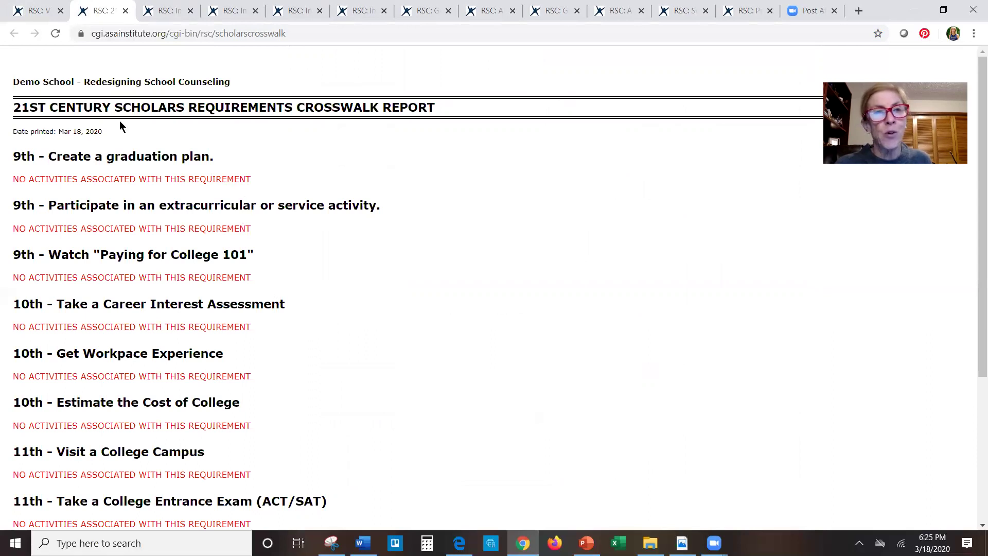
{"action": "left_click", "coordinate": [29, 12]}
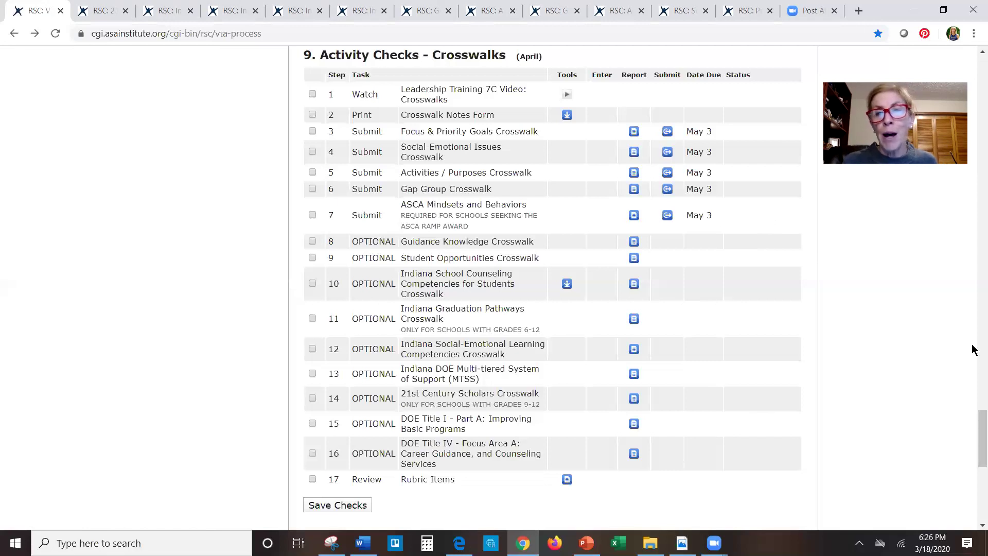
{"action": "left_click_drag", "start_coordinate": [974, 419], "coordinate": [967, 430]}
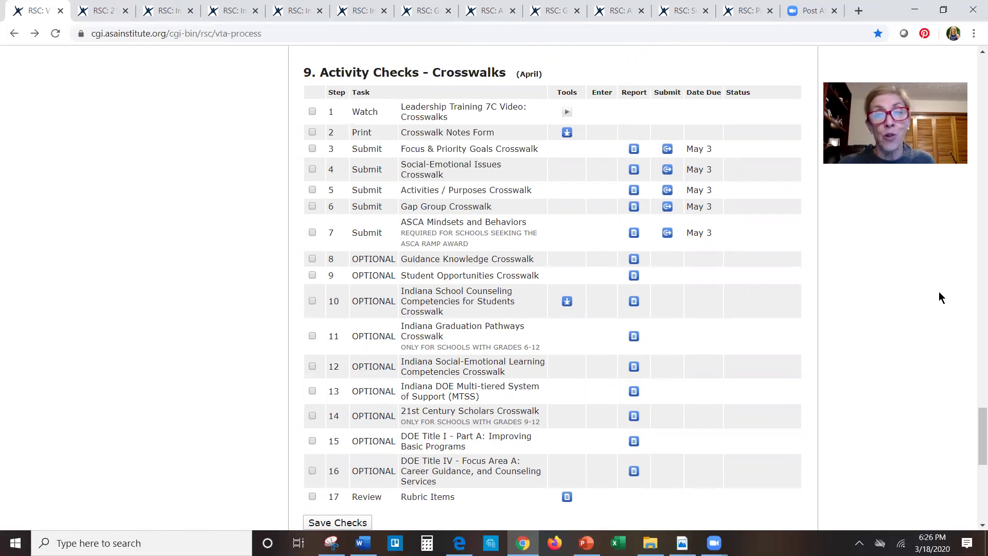
- Scroll to the page footer to show sections 10 and 11, ending with the eight Finalize Your Foundations steps
{"action": "scroll", "coordinate": [974, 442], "scroll_direction": "down", "scroll_amount": 1}
{"action": "left_click_drag", "start_coordinate": [974, 442], "coordinate": [974, 477]}
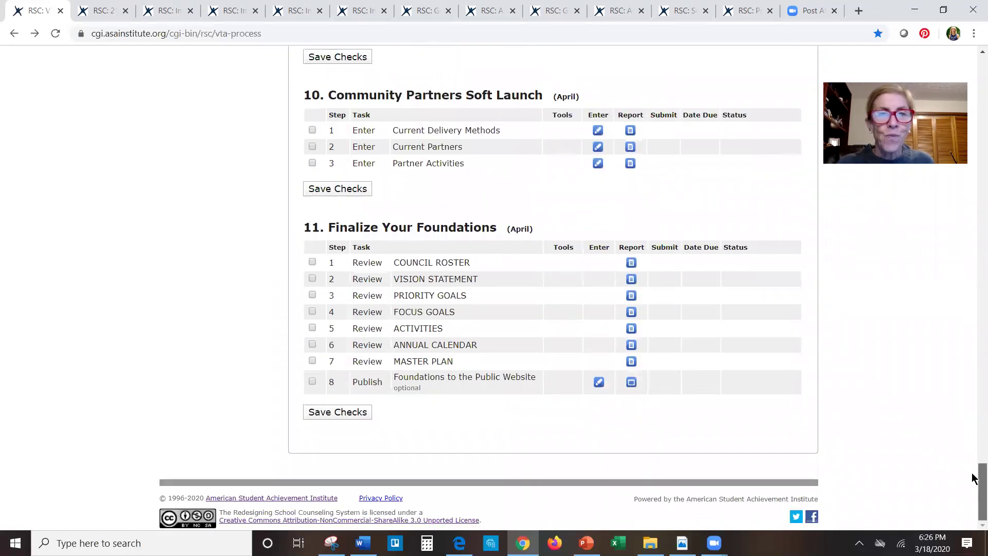
{"action": "right_click", "coordinate": [973, 477]}
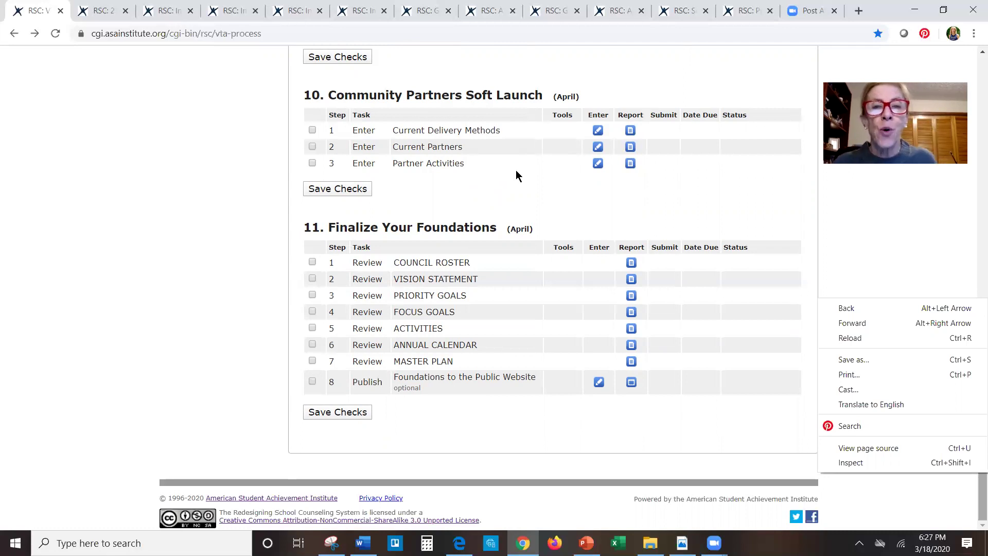
- Save delivery methods: Counselor Delivery for 2019–2024 and both Community Delivery options for 2019-2020
{"action": "left_click", "coordinate": [598, 132]}
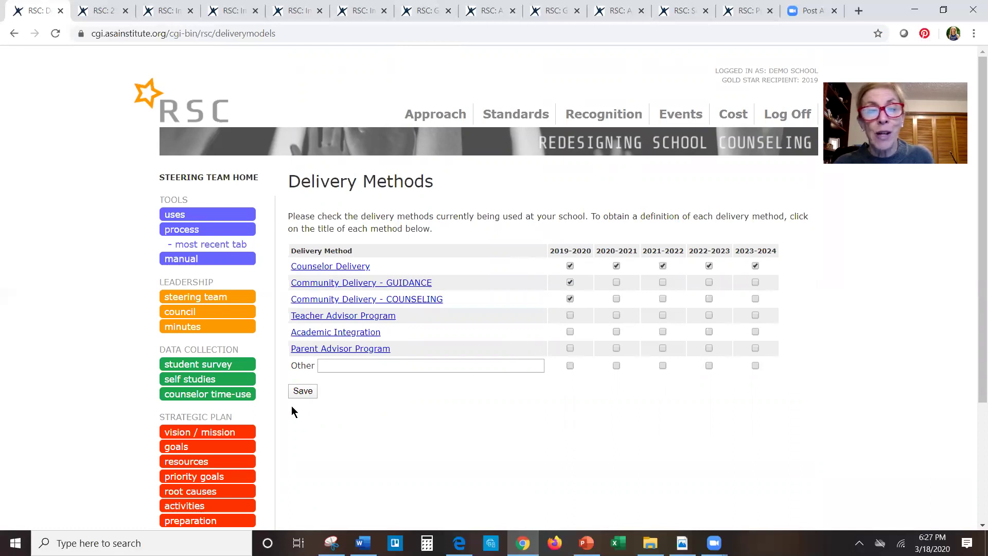
{"action": "left_click", "coordinate": [302, 391]}
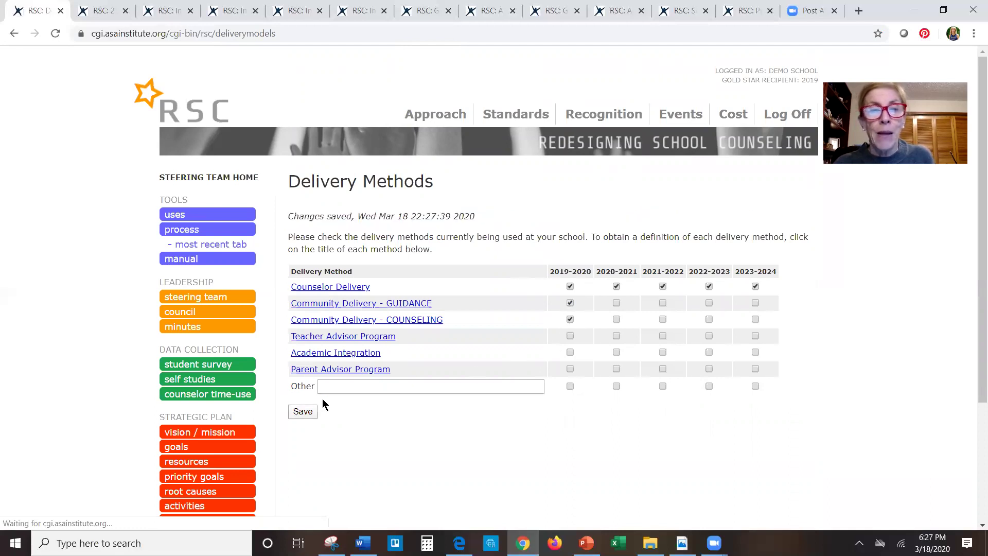
- From the process checklist's section 10, open the empty Current Partners page and start a new partner entry
{"action": "left_click", "coordinate": [190, 230]}
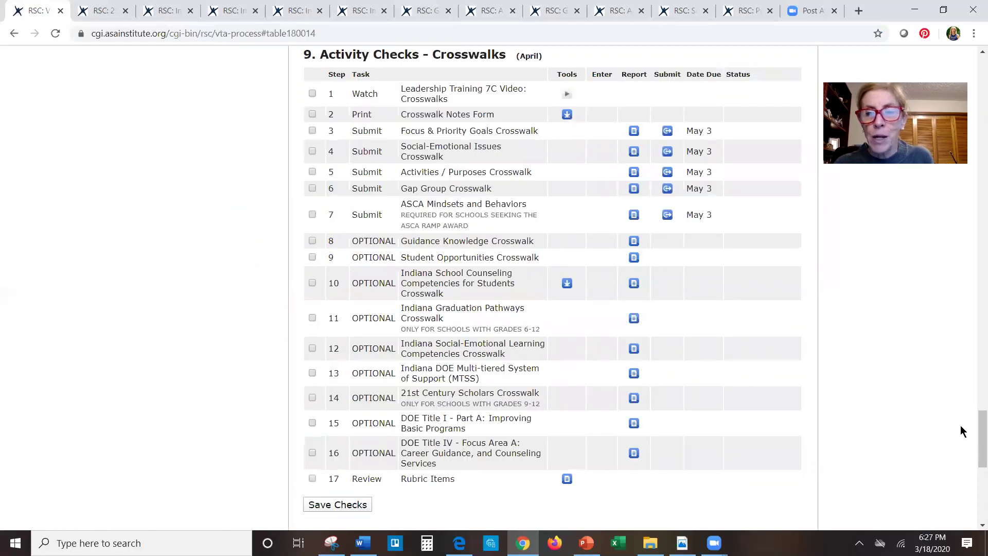
{"action": "left_click_drag", "start_coordinate": [974, 438], "coordinate": [976, 470]}
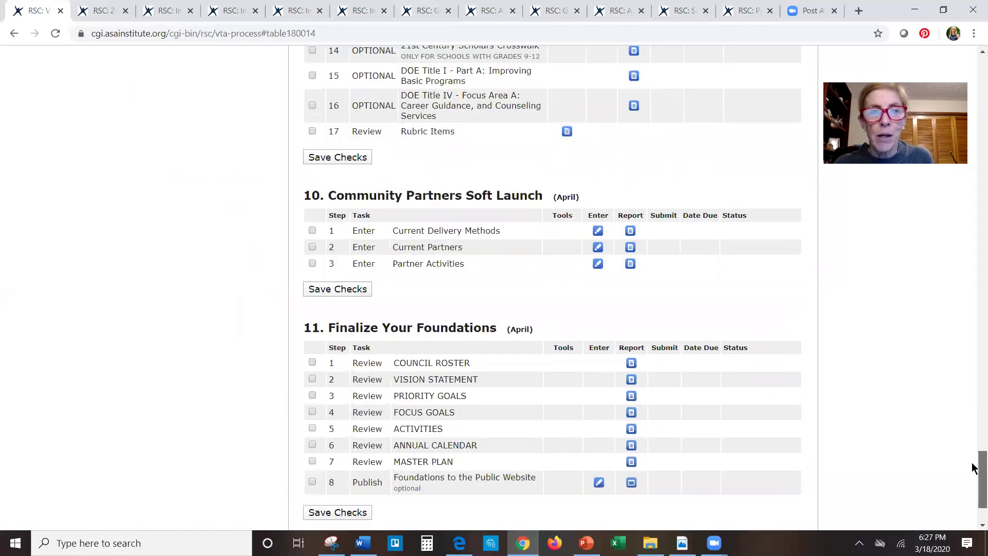
{"action": "scroll", "coordinate": [516, 212], "scroll_direction": "down", "scroll_amount": 3}
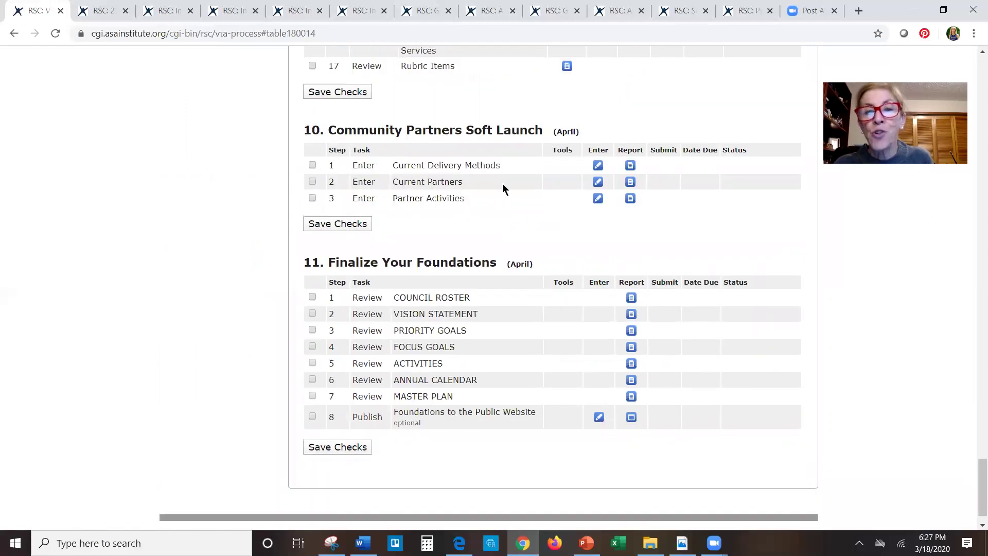
{"action": "left_click", "coordinate": [598, 183]}
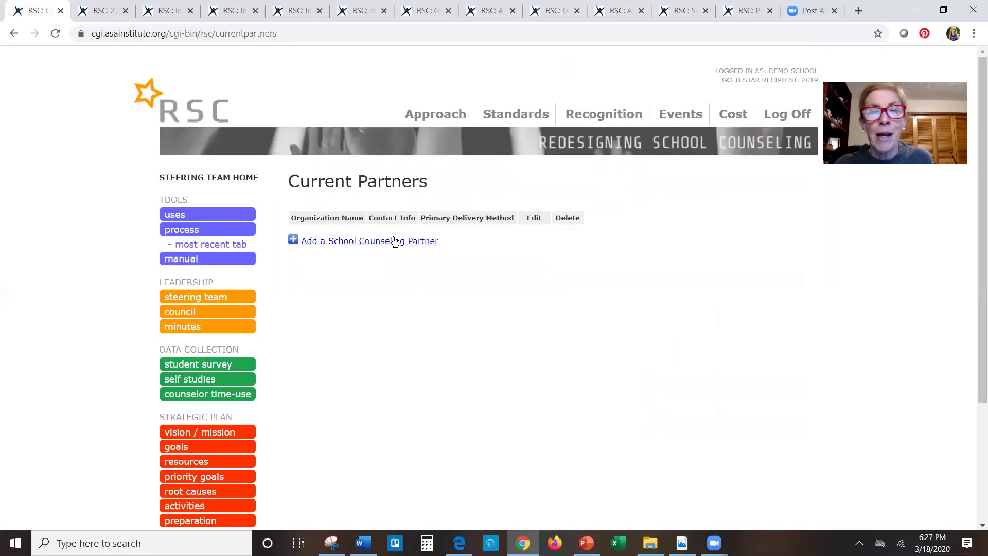
{"action": "left_click", "coordinate": [391, 240]}
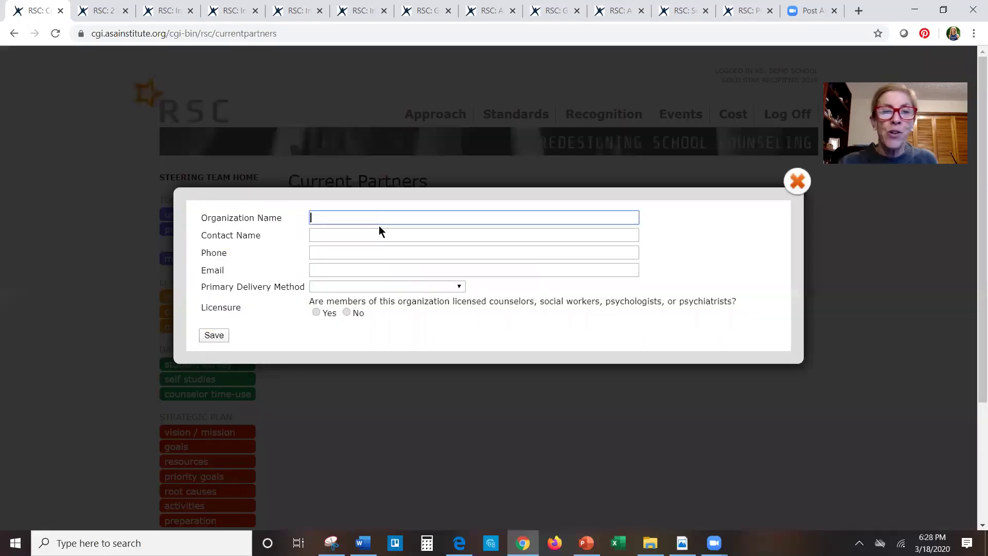
- Enter ABC Foundation with its contact's name, Community Delivery - GUIDANCE as primary method, and licensure 'no'
{"action": "type", "text": "ABC Fou"}
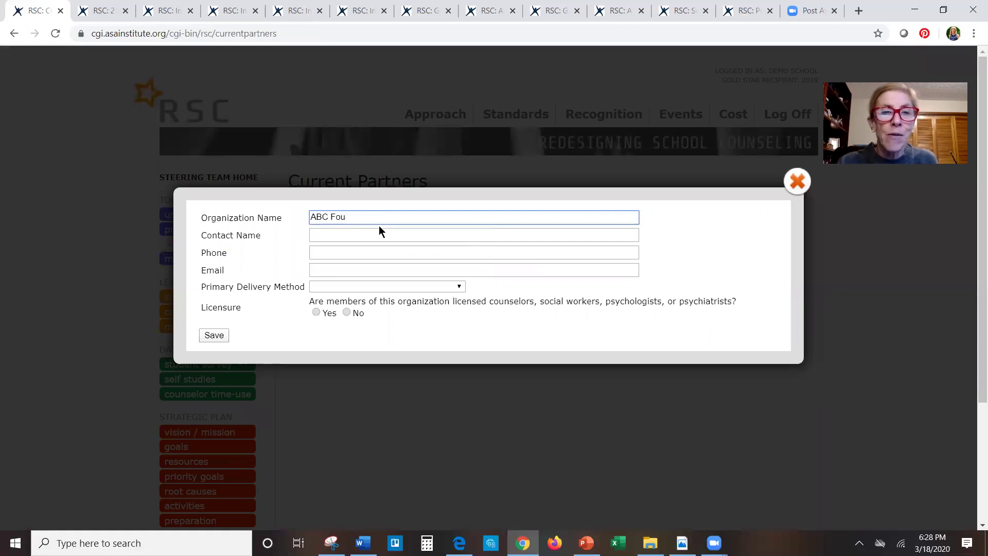
{"action": "type", "text": "ndation"}
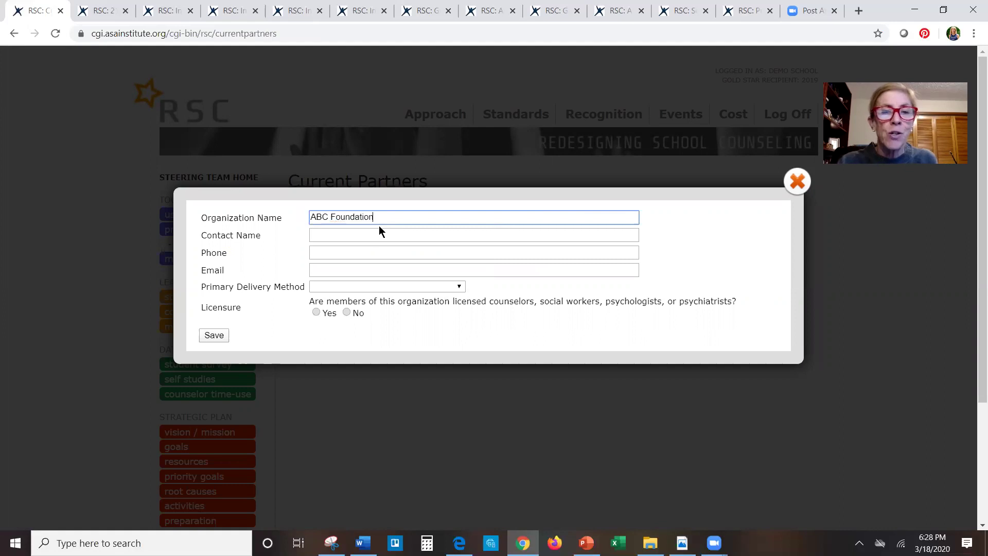
{"action": "key", "text": "Tab"}
{"action": "type", "text": "Joe Smith"}
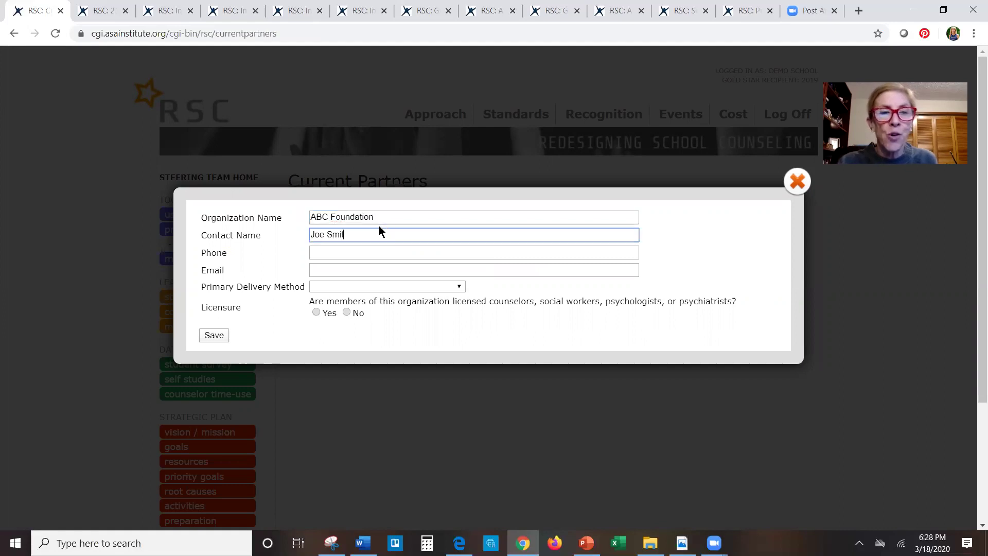
{"action": "key", "text": "Tab"}
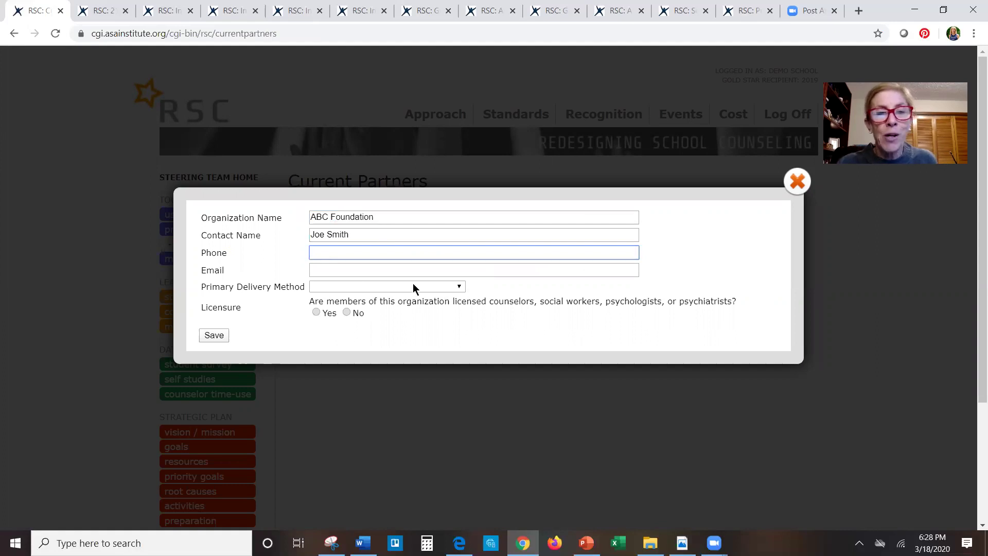
{"action": "left_click", "coordinate": [428, 287]}
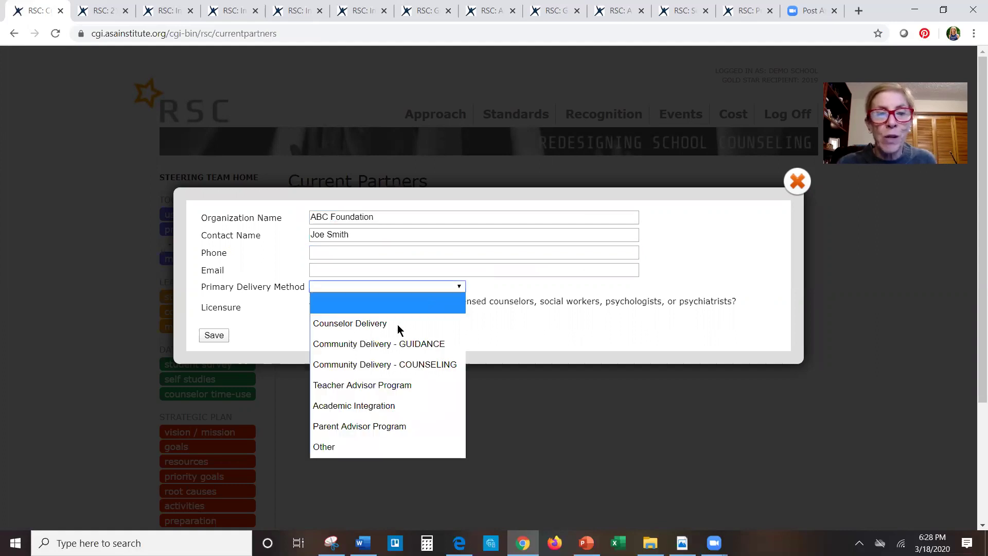
{"action": "left_click", "coordinate": [381, 347]}
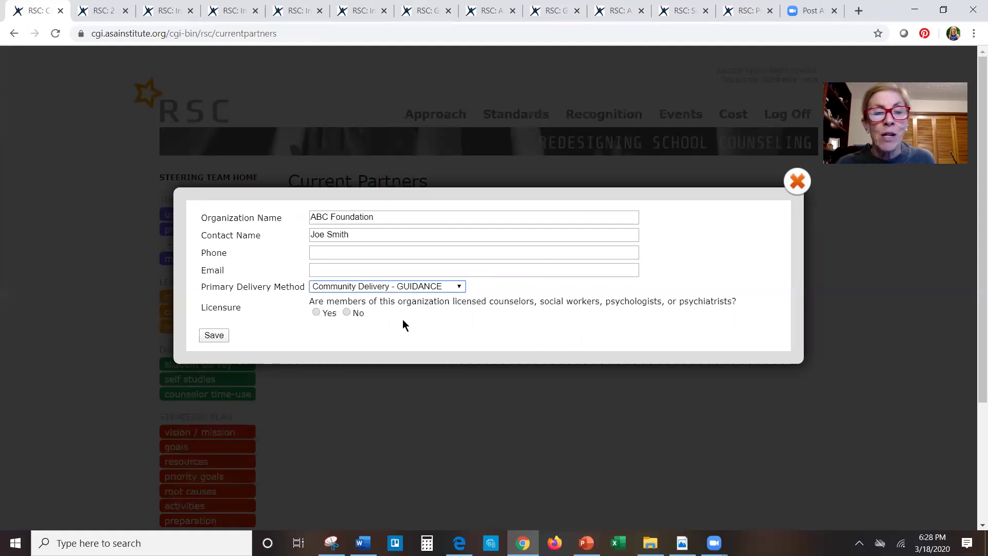
{"action": "left_click", "coordinate": [346, 312]}
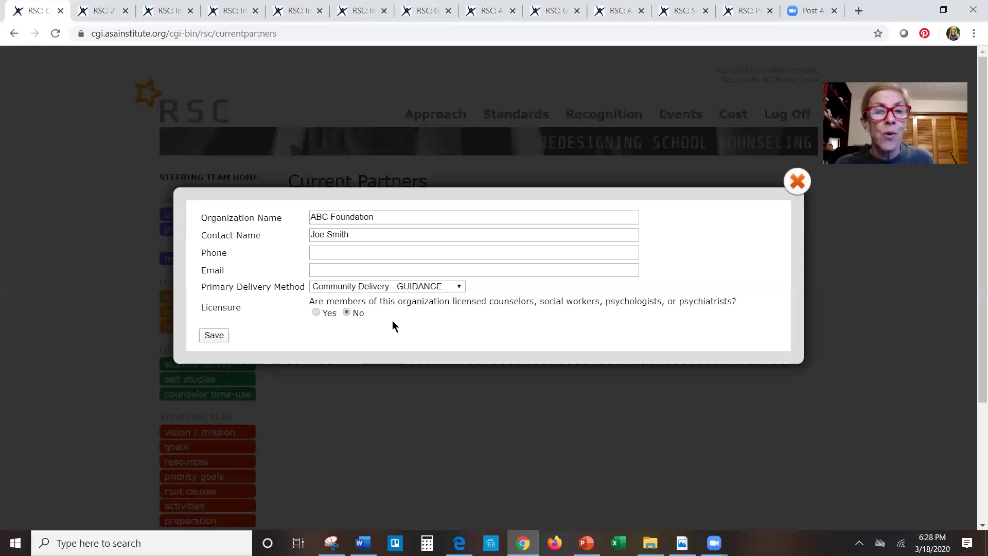
- Fill in the contact's phone number and e-mail, then save the partner
{"action": "left_click", "coordinate": [367, 256]}
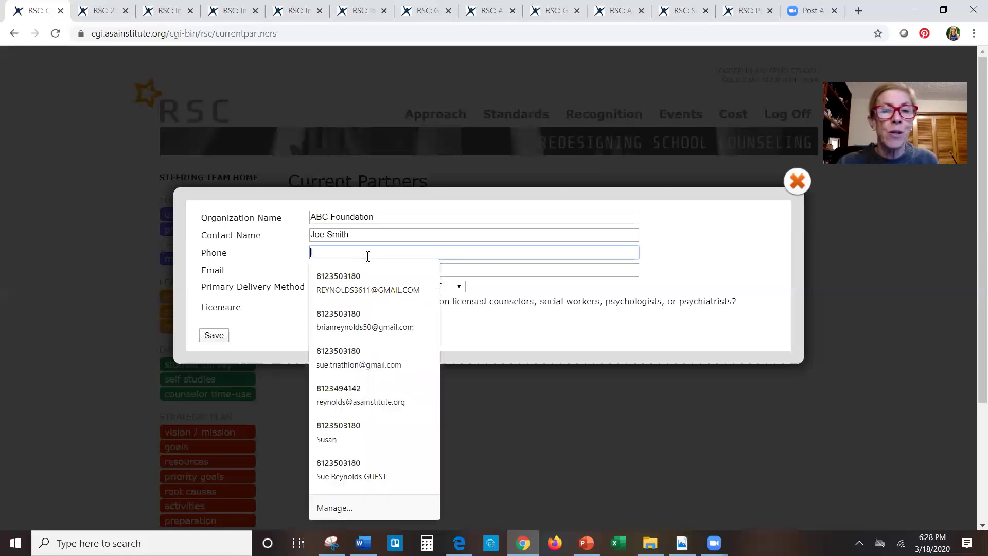
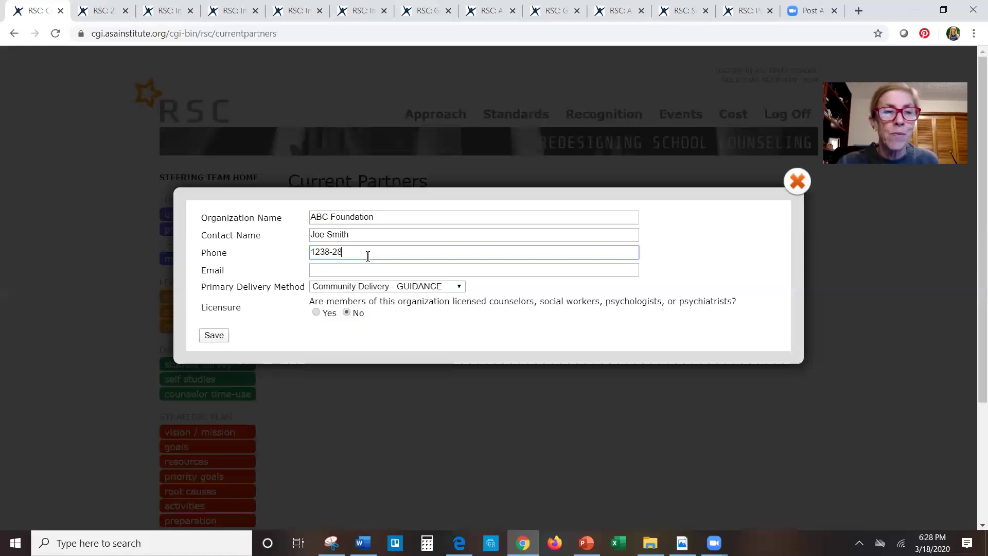
{"action": "key", "text": "BackSpace"}
{"action": "key", "text": "BackSpace"}
{"action": "key", "text": "BackSpace"}
{"action": "key", "text": "BackSpace"}
{"action": "key", "text": "BackSpace"}
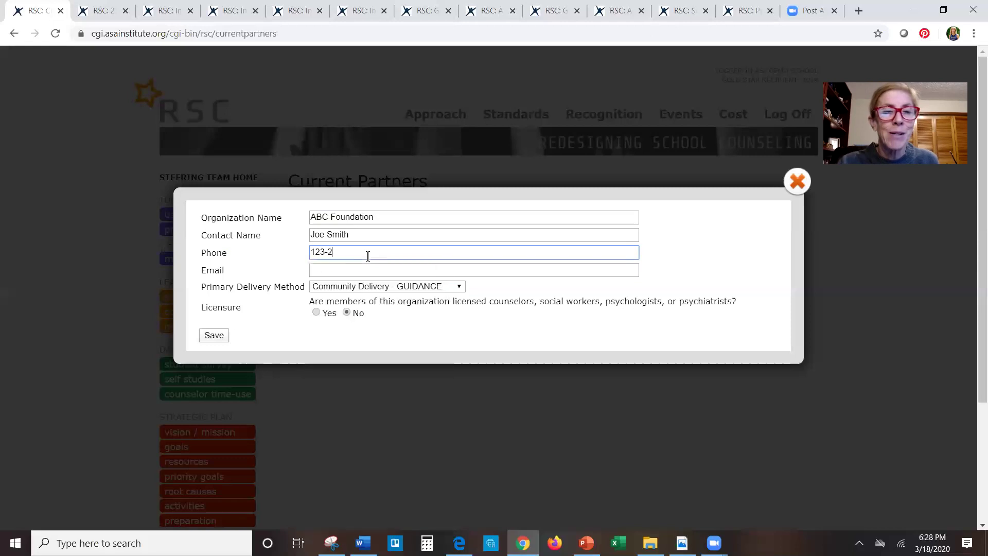
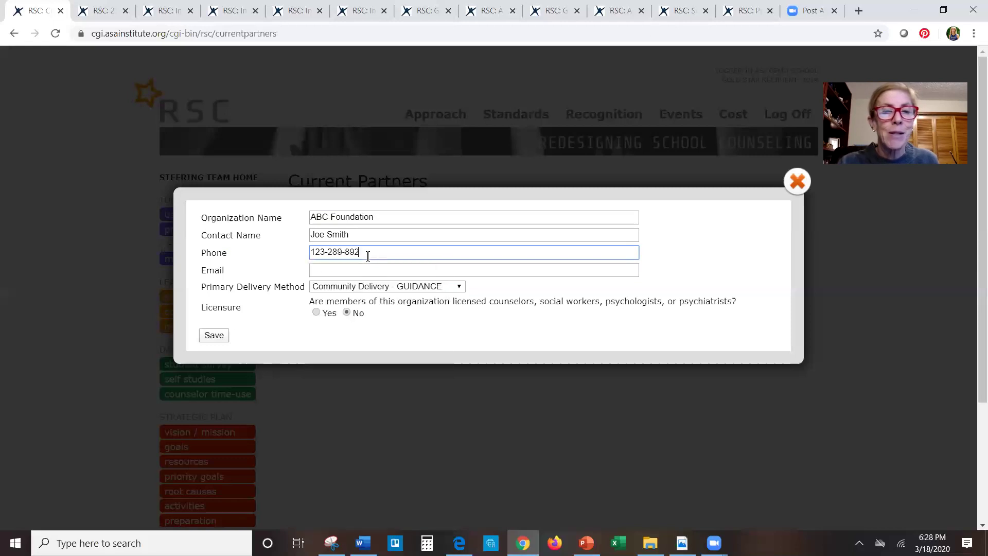
{"action": "key", "text": "BackSpace"}
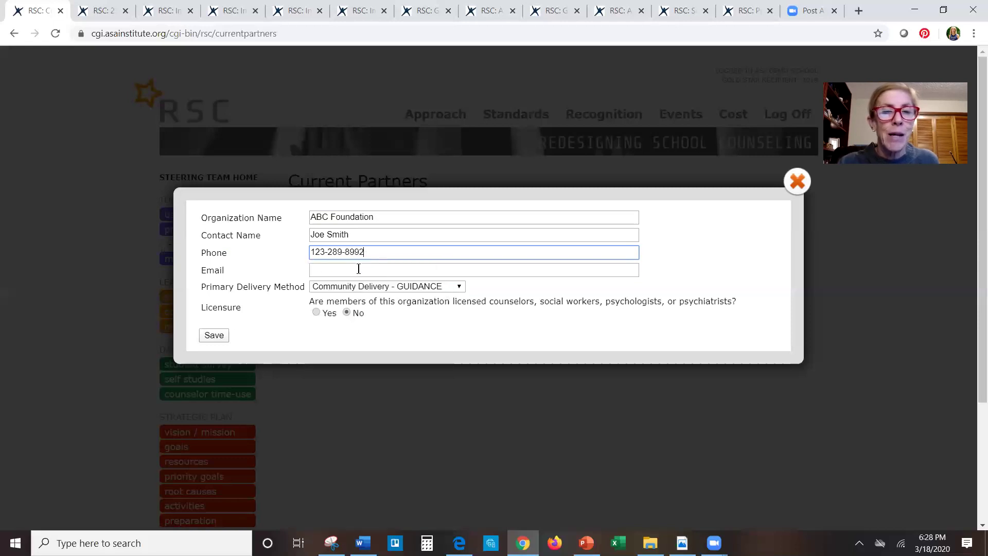
{"action": "left_click", "coordinate": [355, 273]}
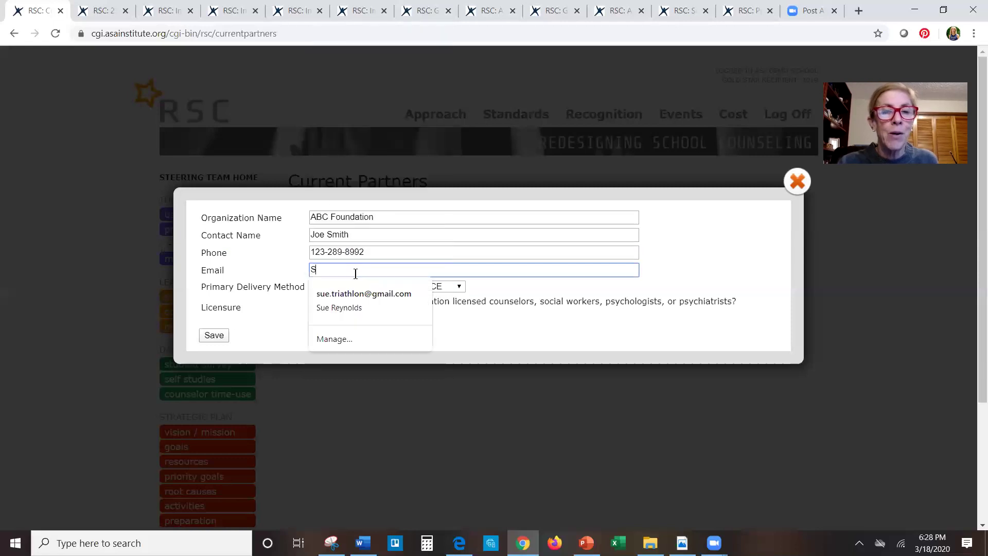
{"action": "left_click", "coordinate": [221, 337]}
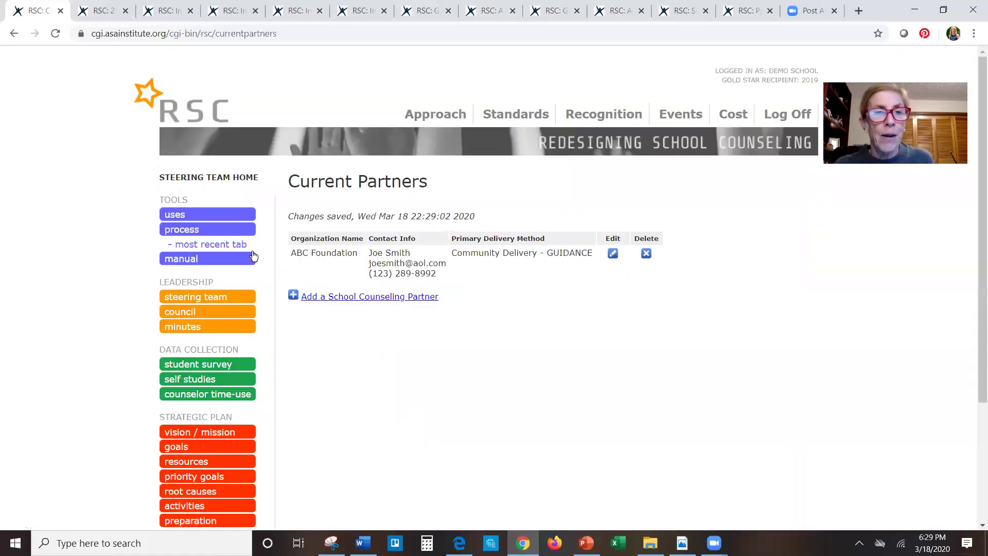
{"action": "left_click", "coordinate": [233, 228]}
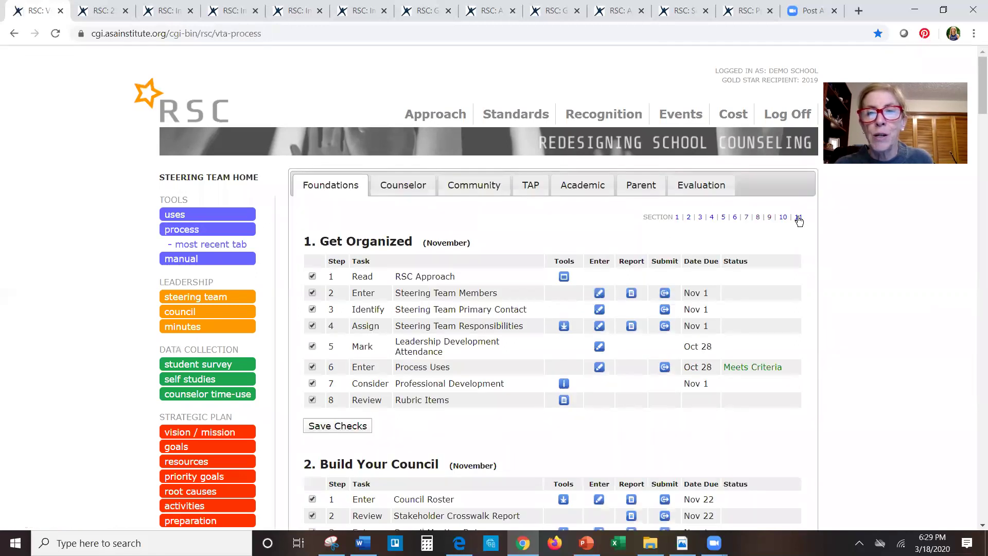
- Draft a section 11 program activity with Community Delivery - GUIDANCE and provider ABC Foundation, without saving
{"action": "left_click", "coordinate": [802, 218]}
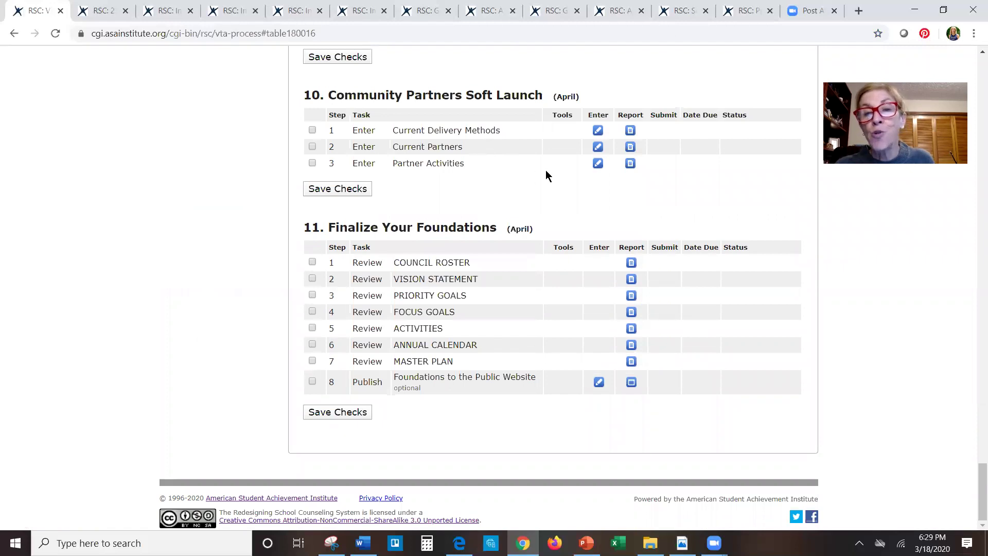
{"action": "left_click", "coordinate": [597, 164]}
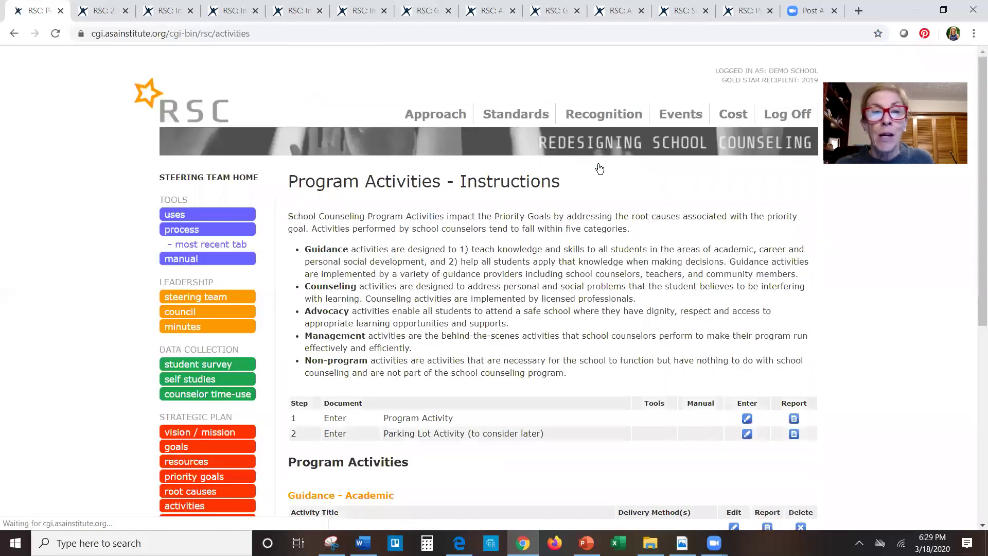
{"action": "left_click", "coordinate": [749, 418]}
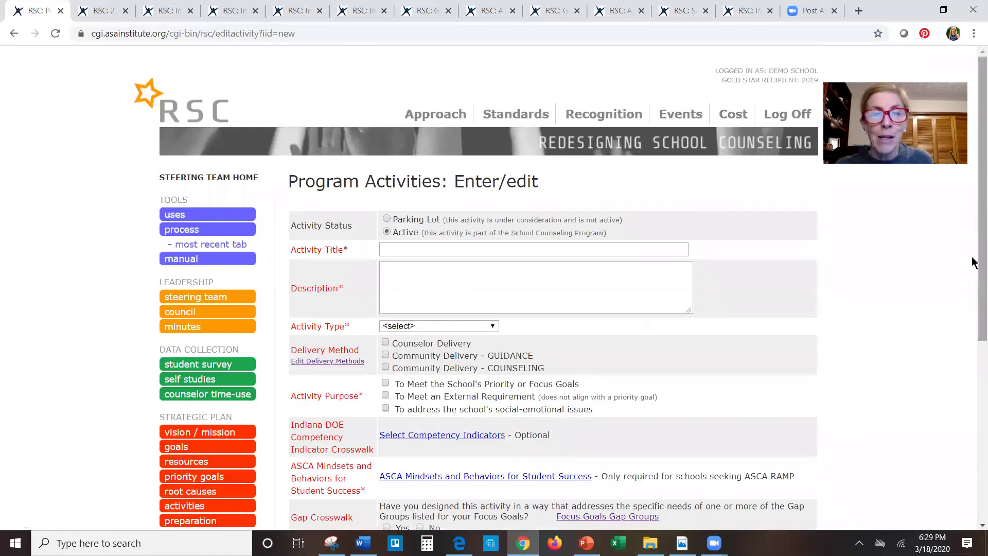
{"action": "scroll", "coordinate": [972, 326], "scroll_direction": "down", "scroll_amount": 3}
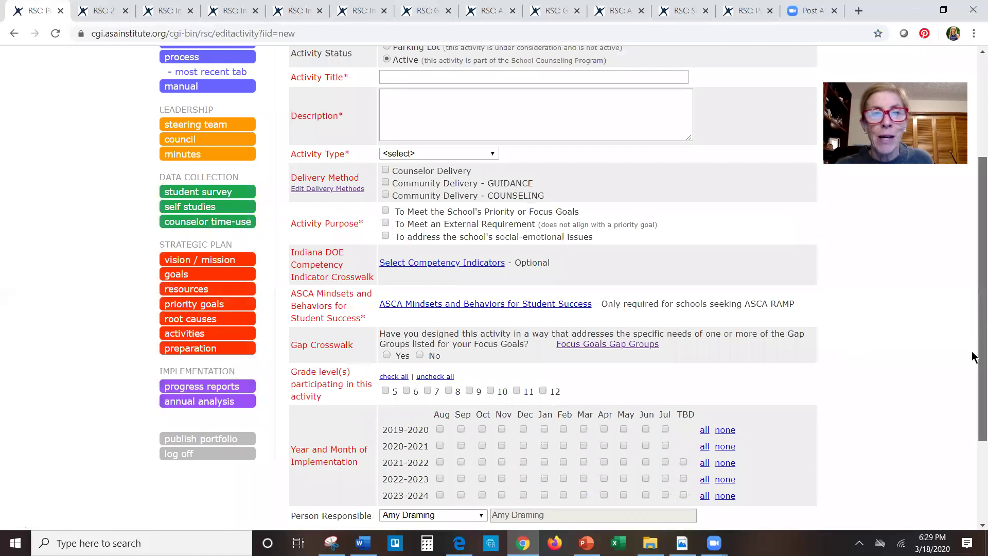
{"action": "scroll", "coordinate": [972, 355], "scroll_direction": "down", "scroll_amount": 1}
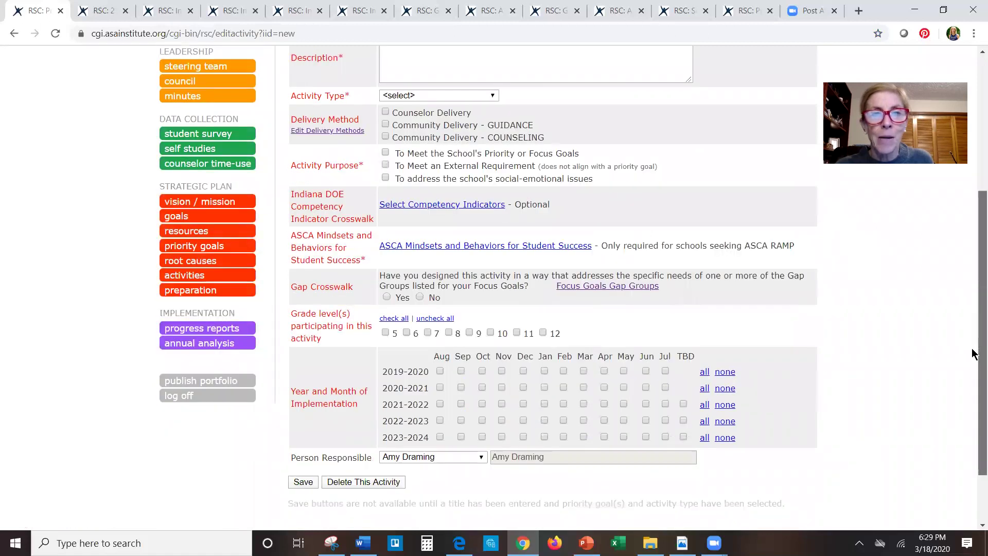
{"action": "scroll", "coordinate": [973, 354], "scroll_direction": "up", "scroll_amount": 1}
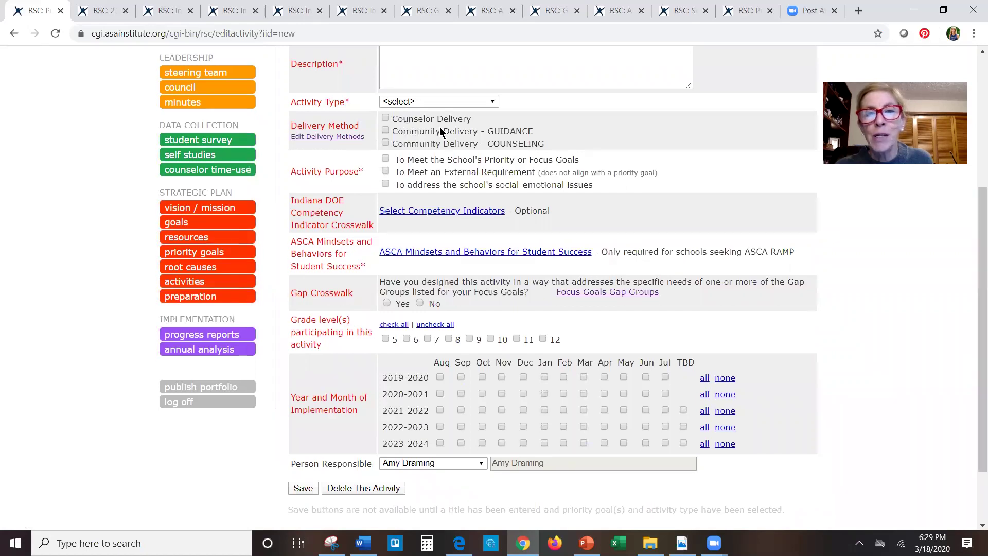
{"action": "left_click", "coordinate": [385, 131]}
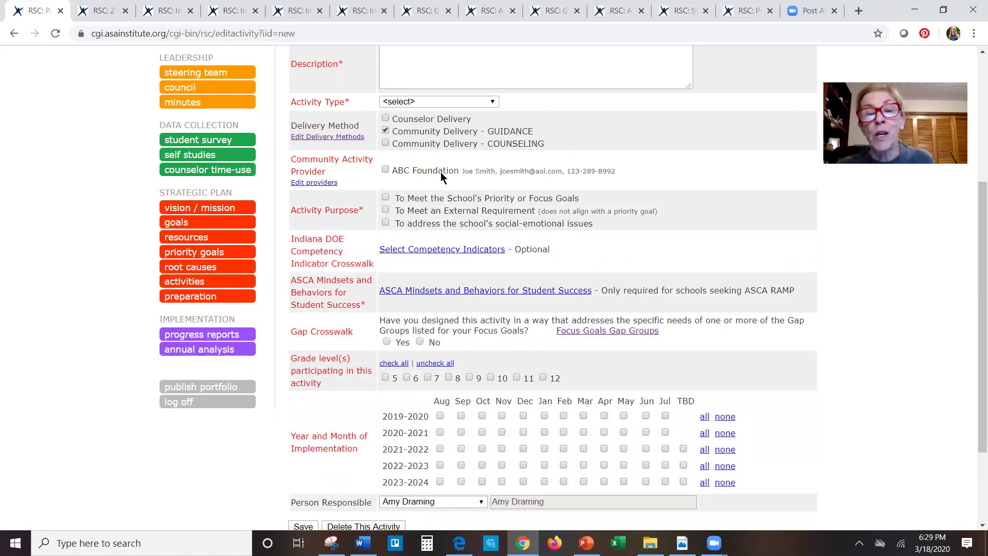
{"action": "left_click", "coordinate": [385, 171]}
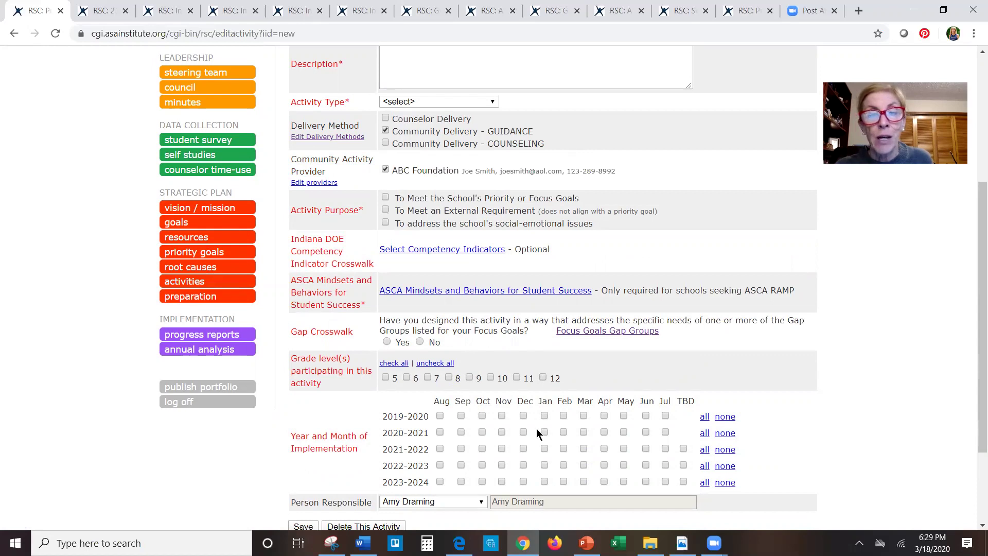
{"action": "scroll", "coordinate": [539, 436], "scroll_direction": "down", "scroll_amount": 3}
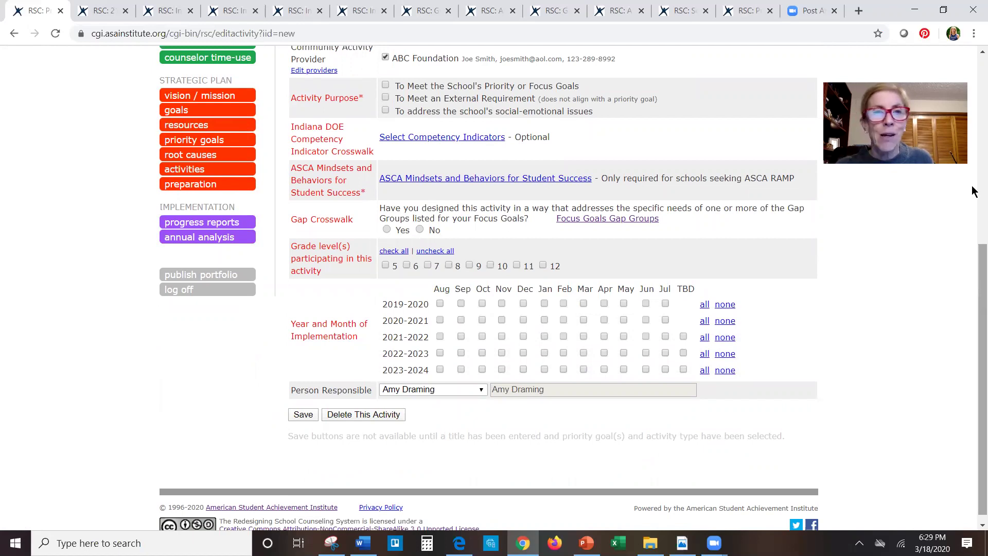
{"action": "scroll", "coordinate": [974, 192], "scroll_direction": "up", "scroll_amount": 3}
{"action": "scroll", "coordinate": [974, 137], "scroll_direction": "up", "scroll_amount": 2}
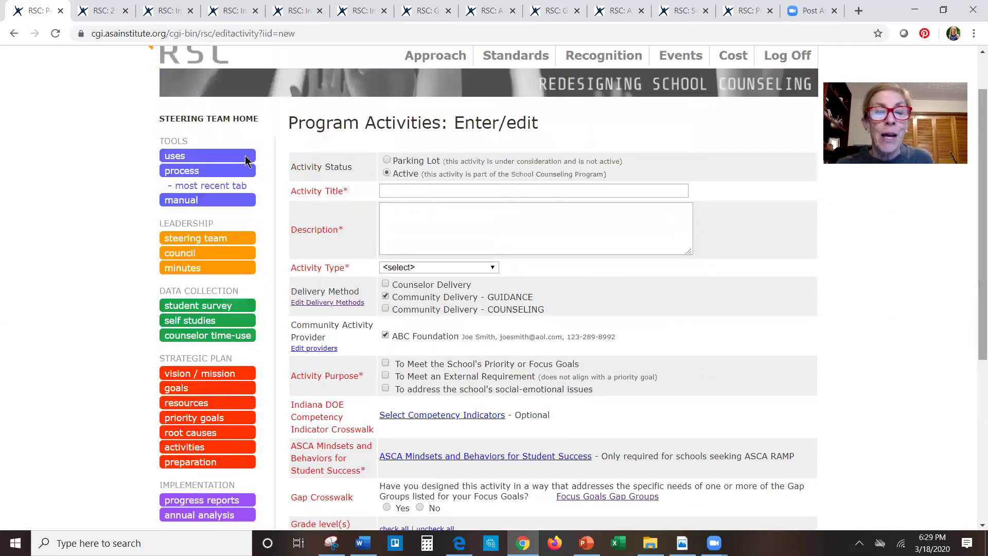
{"action": "left_click", "coordinate": [206, 173]}
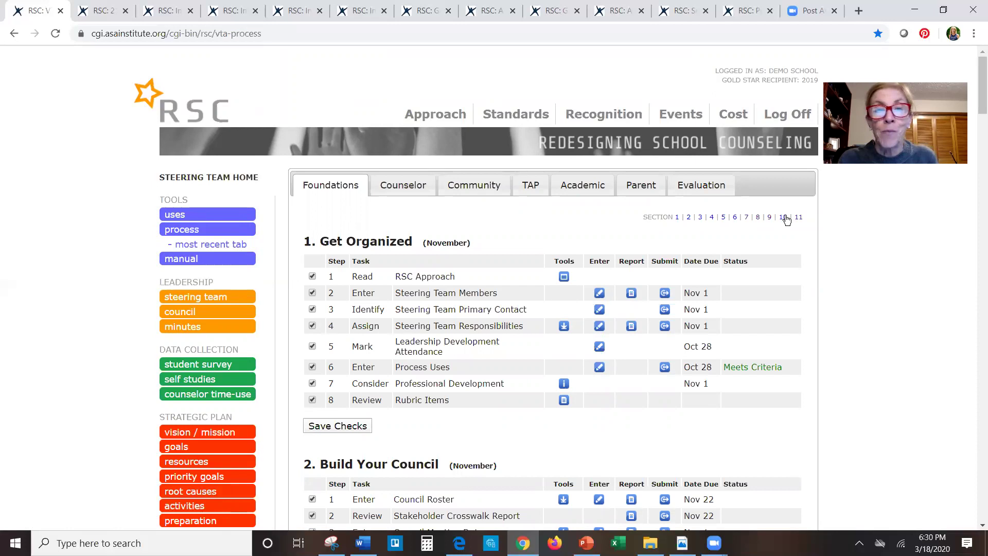
- From section 10, open Publish Foundations to the Public Website and view the Public Program Portfolios list
{"action": "left_click", "coordinate": [784, 217]}
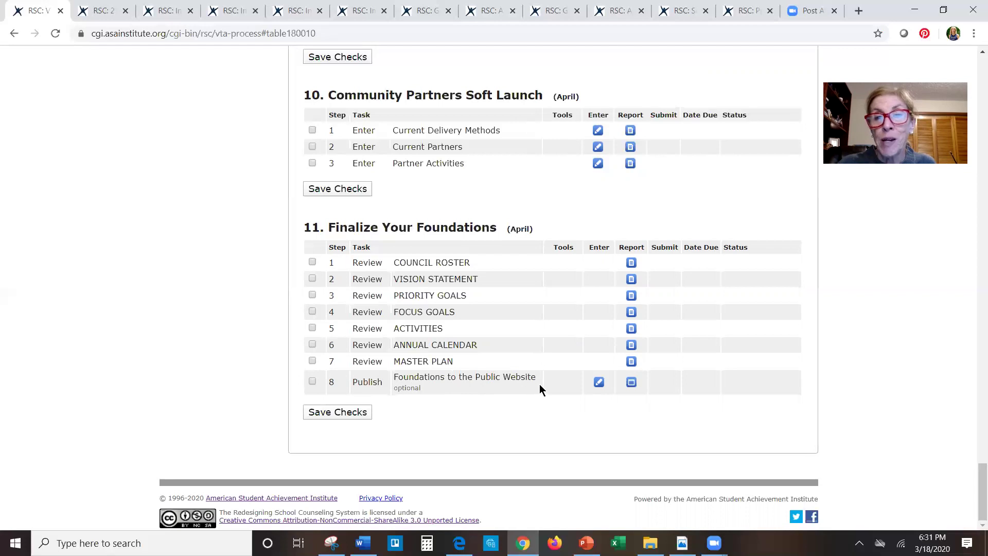
{"action": "left_click", "coordinate": [599, 382]}
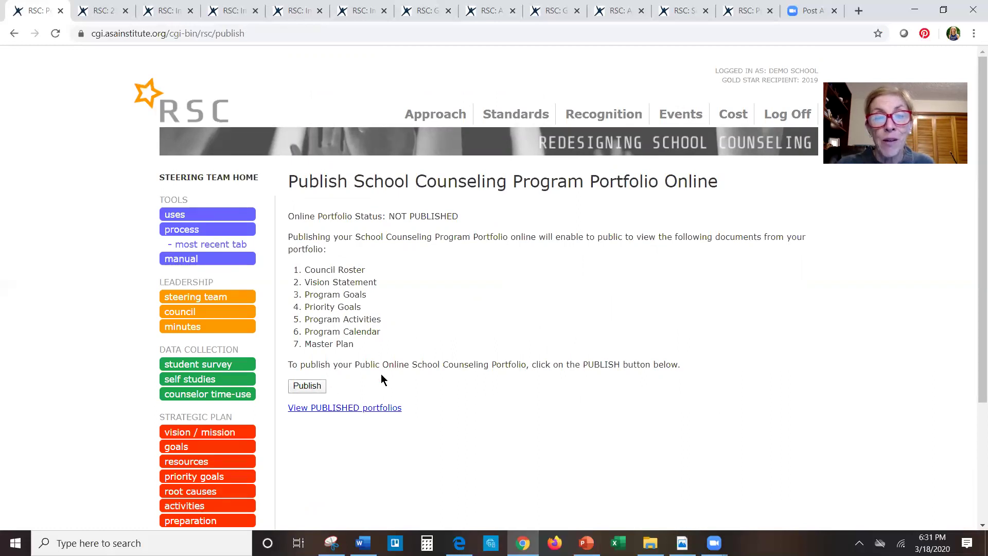
{"action": "left_click", "coordinate": [338, 408]}
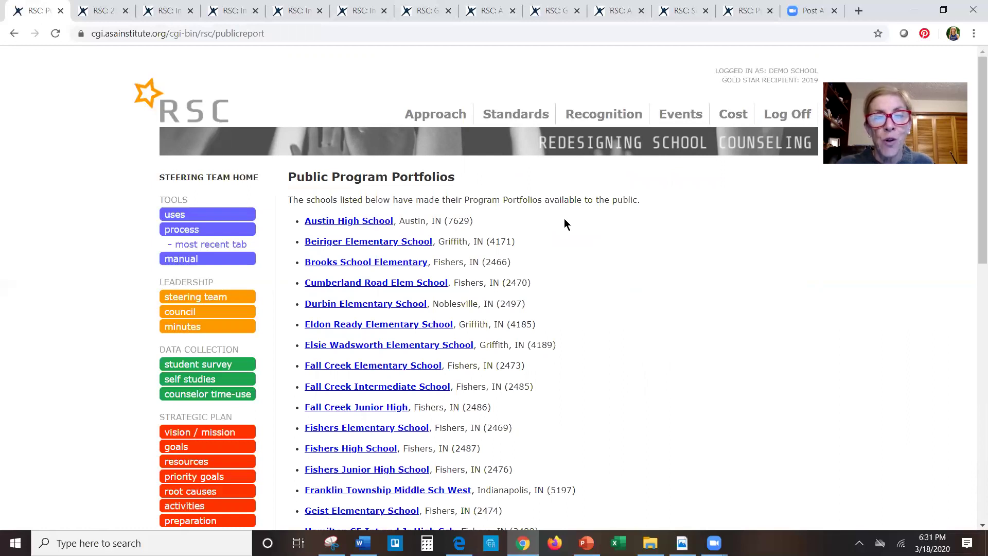
{"action": "left_click", "coordinate": [333, 222]}
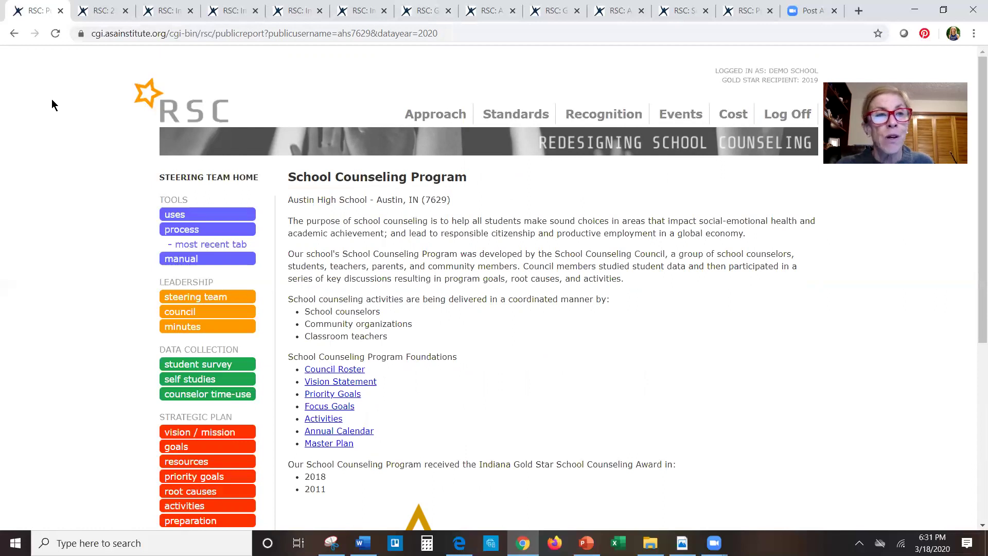
{"action": "left_click", "coordinate": [14, 34]}
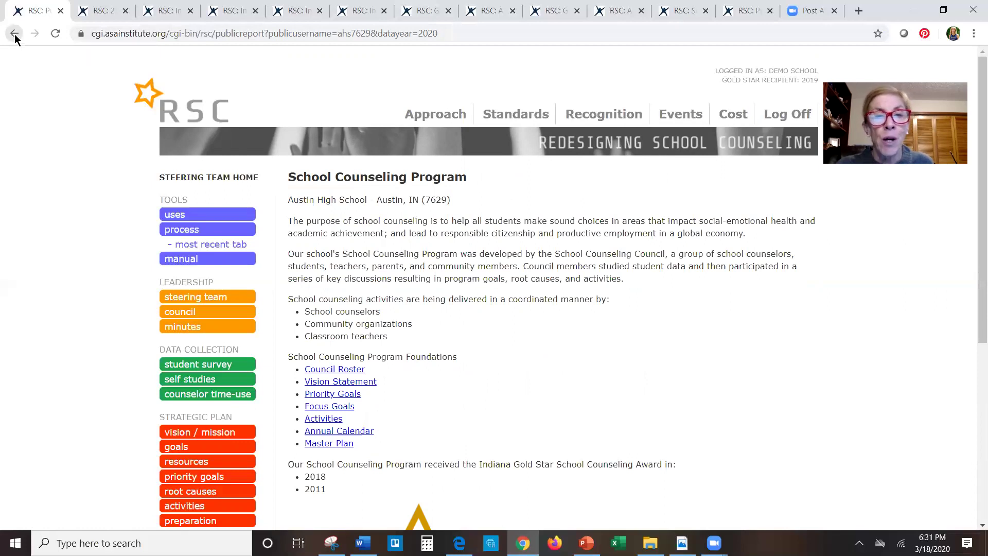
{"action": "left_click", "coordinate": [15, 34]}
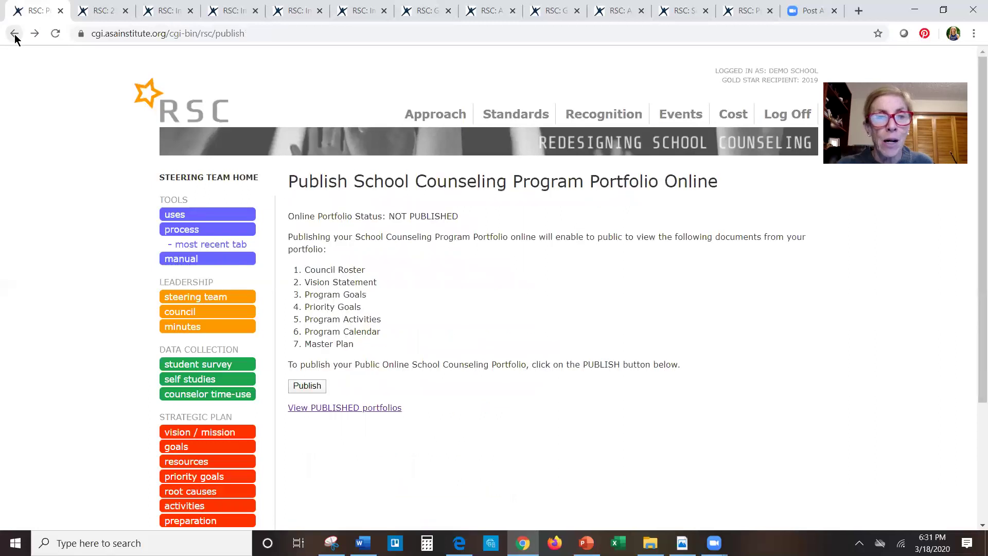
{"action": "left_click", "coordinate": [308, 385]}
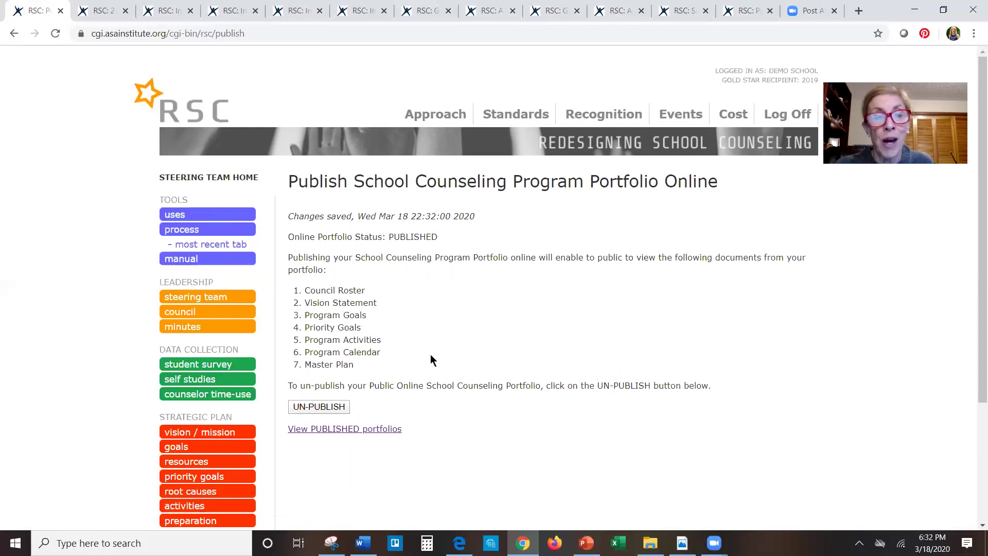
- Unpublish the school's portfolio and go back to the VTA Process task list
{"action": "left_click", "coordinate": [331, 406]}
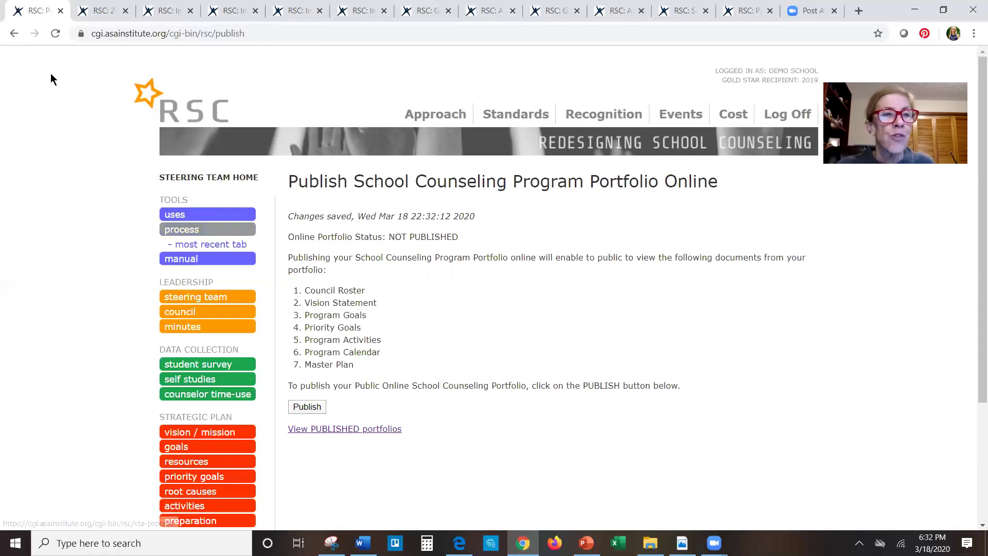
{"action": "left_click", "coordinate": [15, 36]}
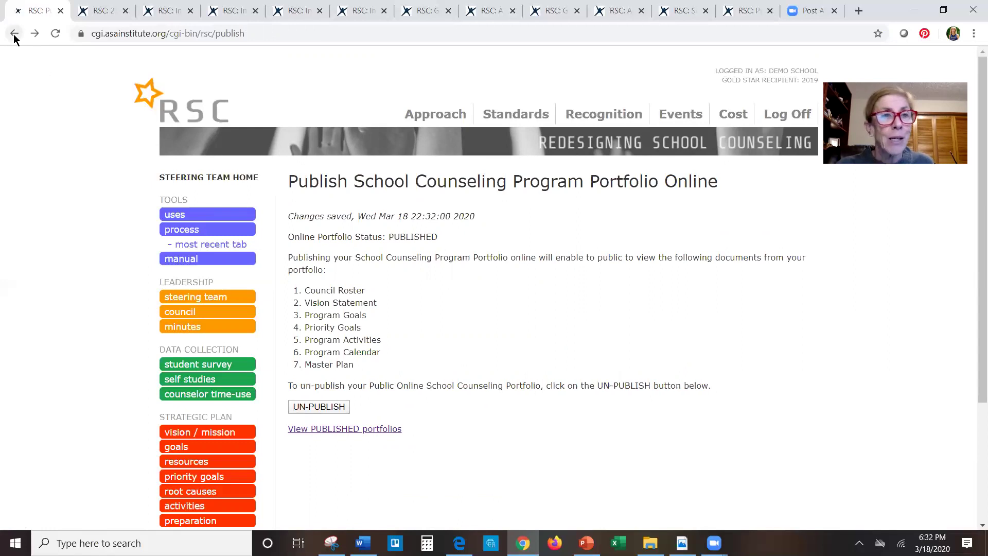
{"action": "left_click", "coordinate": [184, 233]}
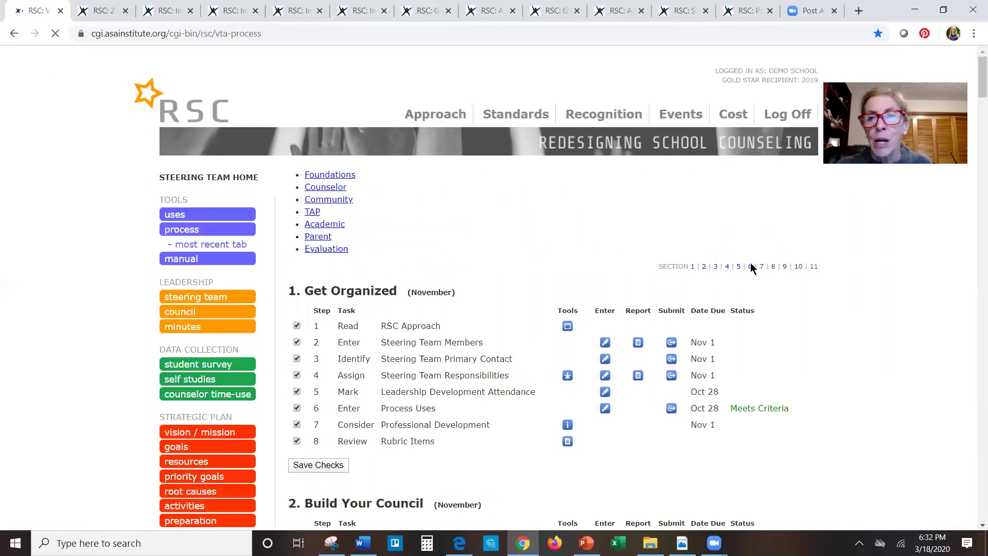
{"action": "left_click", "coordinate": [802, 222]}
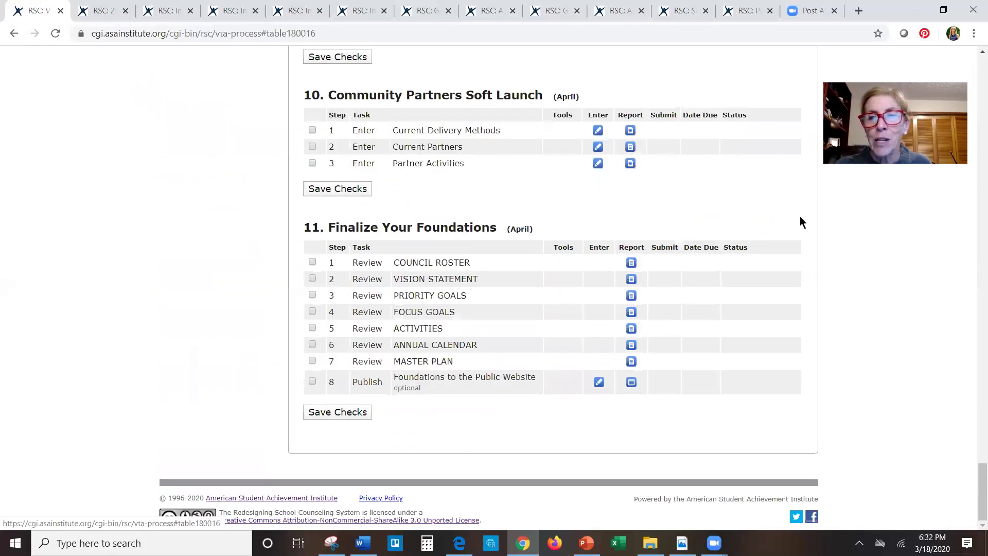
{"action": "left_click_drag", "start_coordinate": [974, 482], "coordinate": [974, 378]}
{"action": "scroll", "coordinate": [705, 352], "scroll_direction": "up", "scroll_amount": 3}
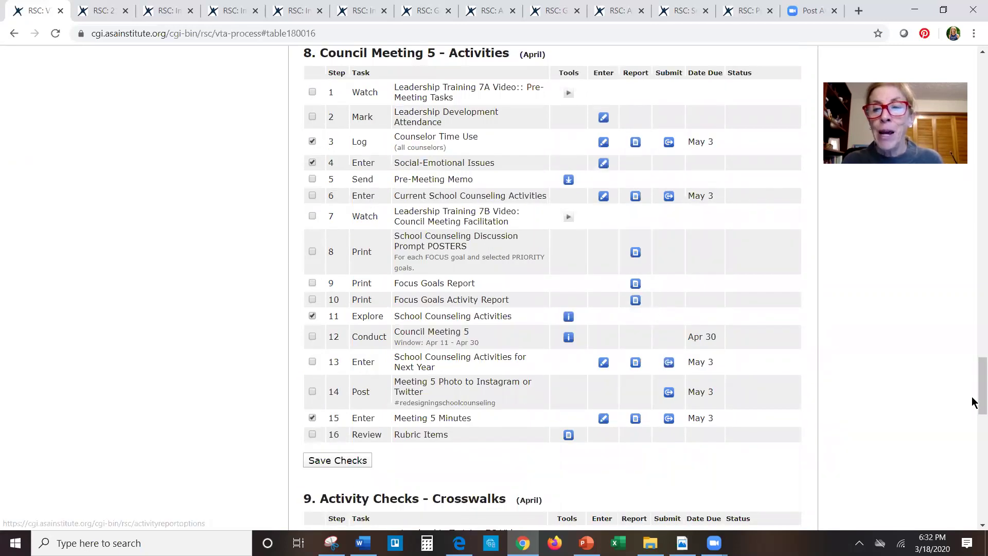
{"action": "scroll", "coordinate": [972, 396], "scroll_direction": "down", "scroll_amount": 1}
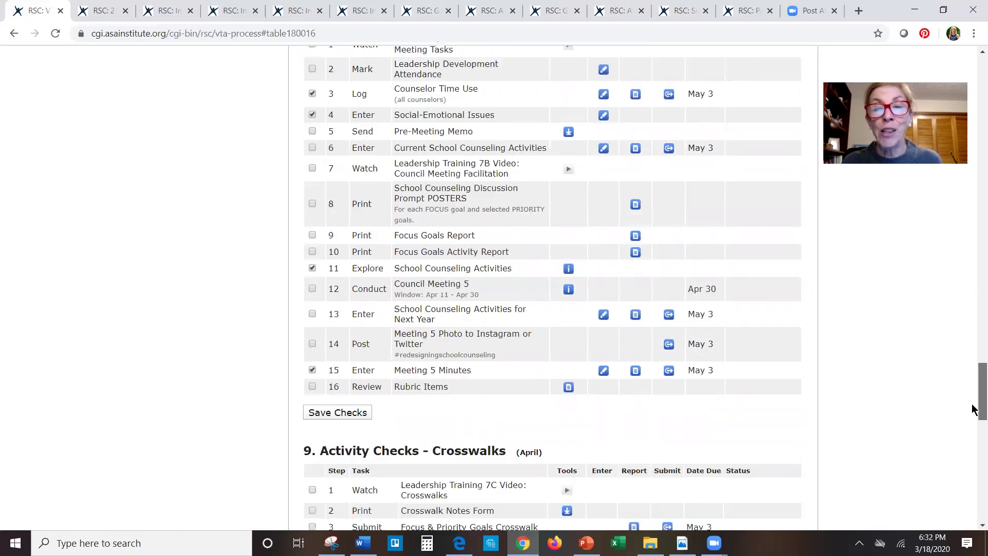
{"action": "scroll", "coordinate": [974, 414], "scroll_direction": "down", "scroll_amount": 6}
{"action": "scroll", "coordinate": [974, 422], "scroll_direction": "down", "scroll_amount": 1}
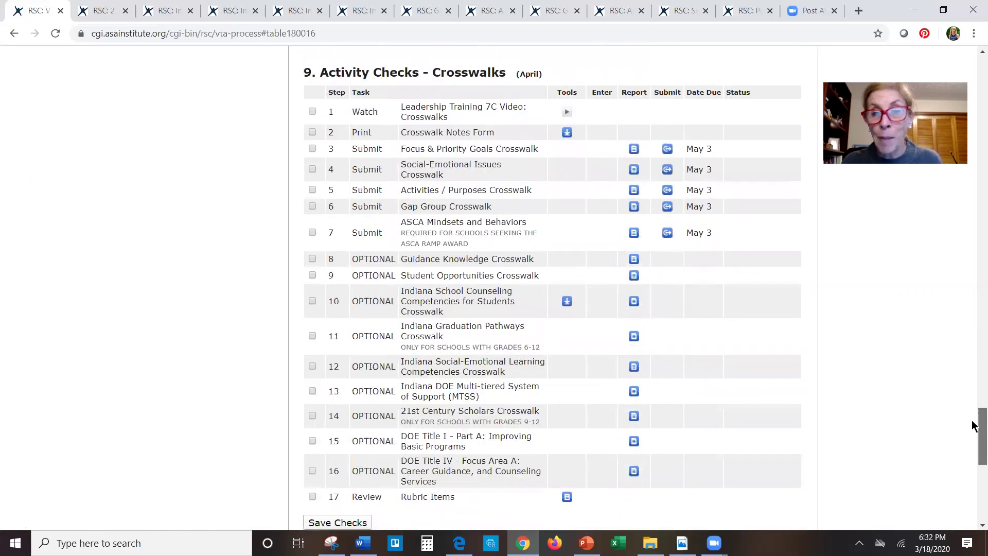
{"action": "scroll", "coordinate": [974, 455], "scroll_direction": "down", "scroll_amount": 6}
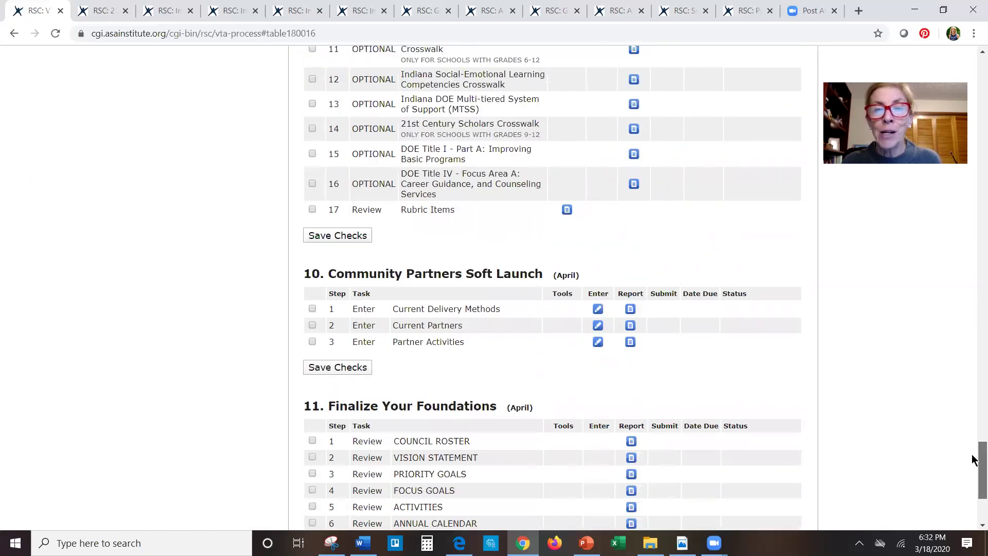
{"action": "scroll", "coordinate": [974, 458], "scroll_direction": "down", "scroll_amount": 3}
{"action": "scroll", "coordinate": [974, 479], "scroll_direction": "down", "scroll_amount": 1}
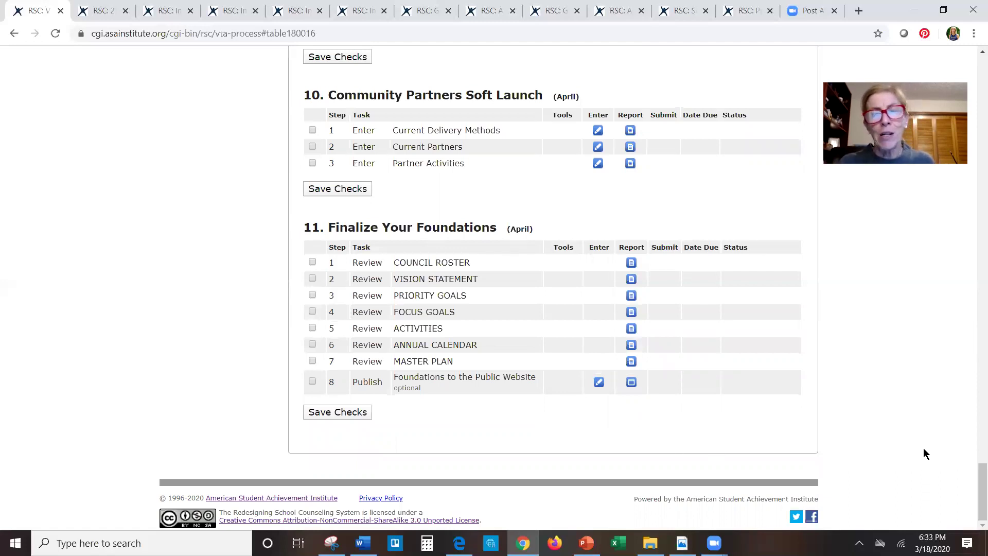
{"action": "left_click_drag", "start_coordinate": [973, 480], "coordinate": [973, 57]}
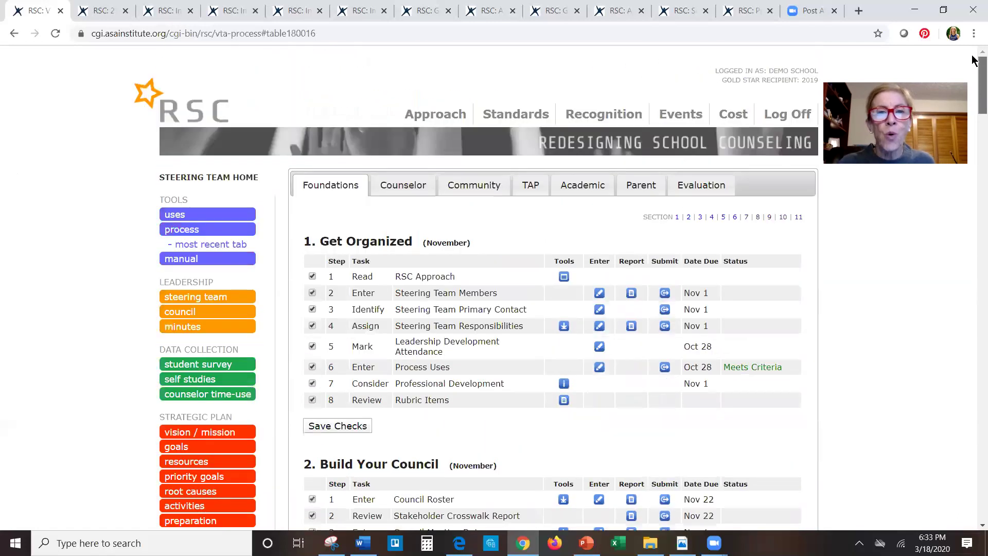
{"action": "left_click", "coordinate": [400, 186]}
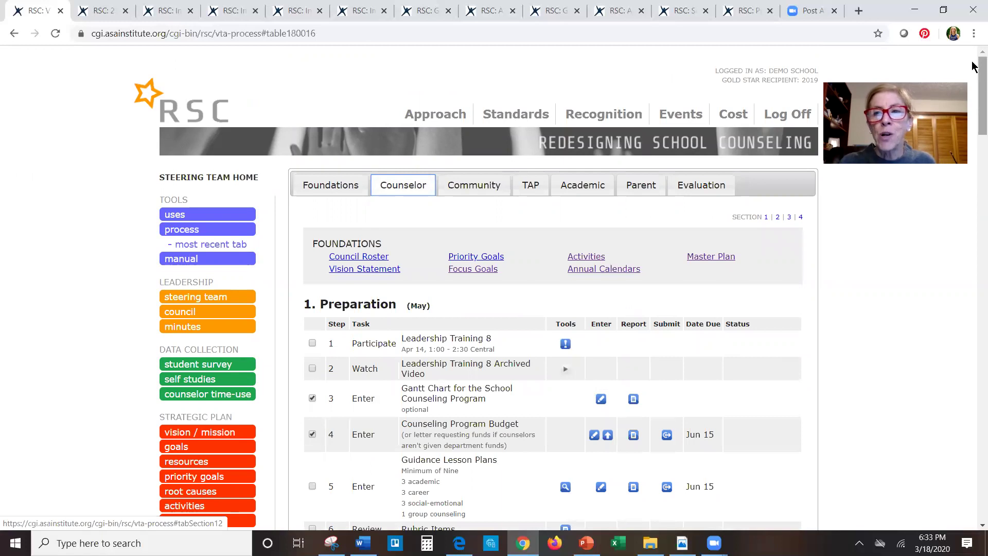
- Scroll through the four Counselor sections, highlighting 'Minimum of Nine', then bring up the Community tab
{"action": "left_click_drag", "start_coordinate": [974, 64], "coordinate": [974, 107]}
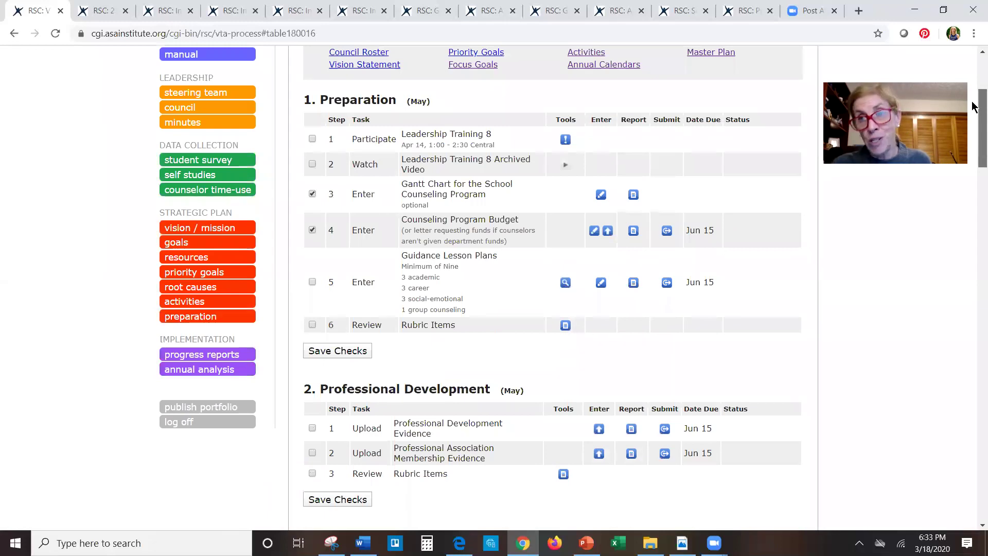
{"action": "left_click_drag", "start_coordinate": [973, 107], "coordinate": [974, 110]}
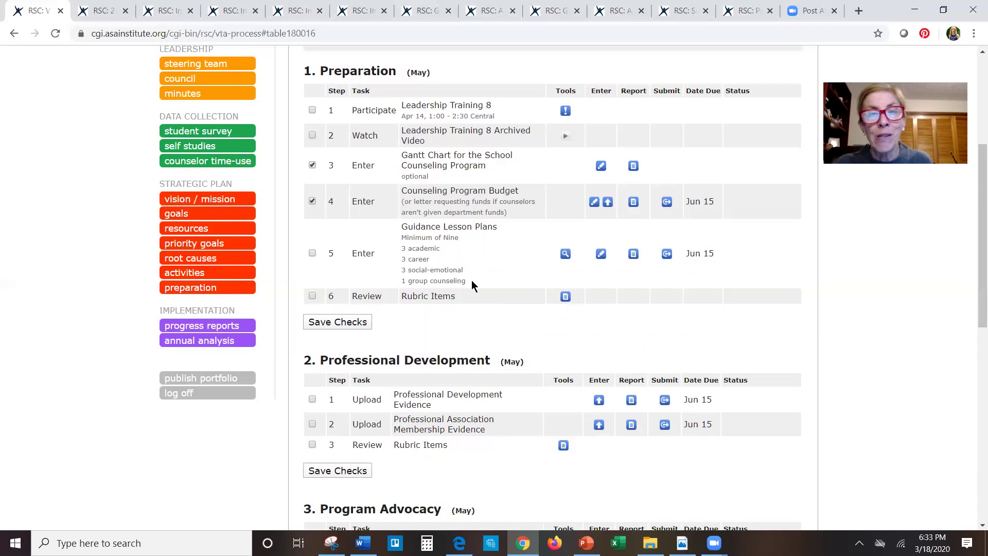
{"action": "left_click_drag", "start_coordinate": [460, 237], "coordinate": [401, 238]}
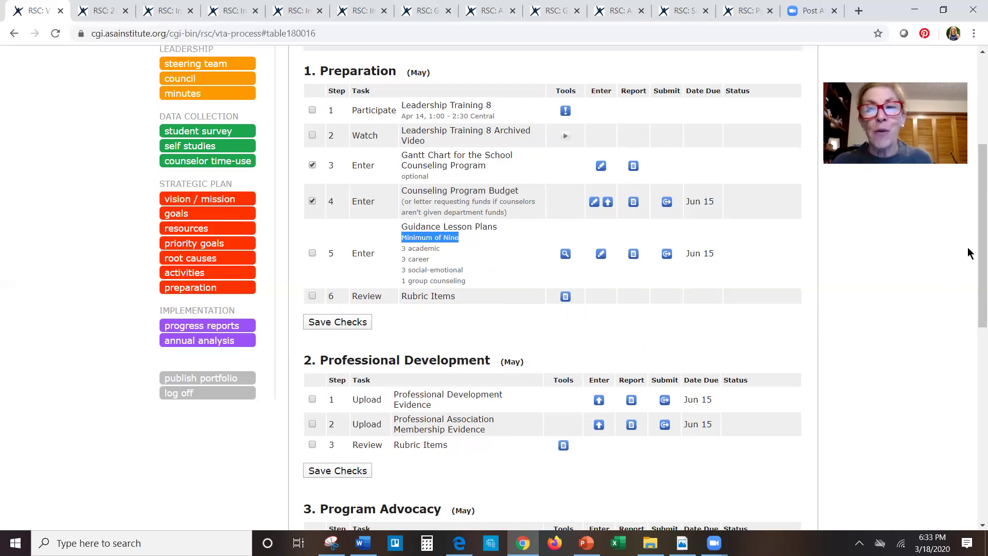
{"action": "left_click_drag", "start_coordinate": [973, 199], "coordinate": [974, 398]}
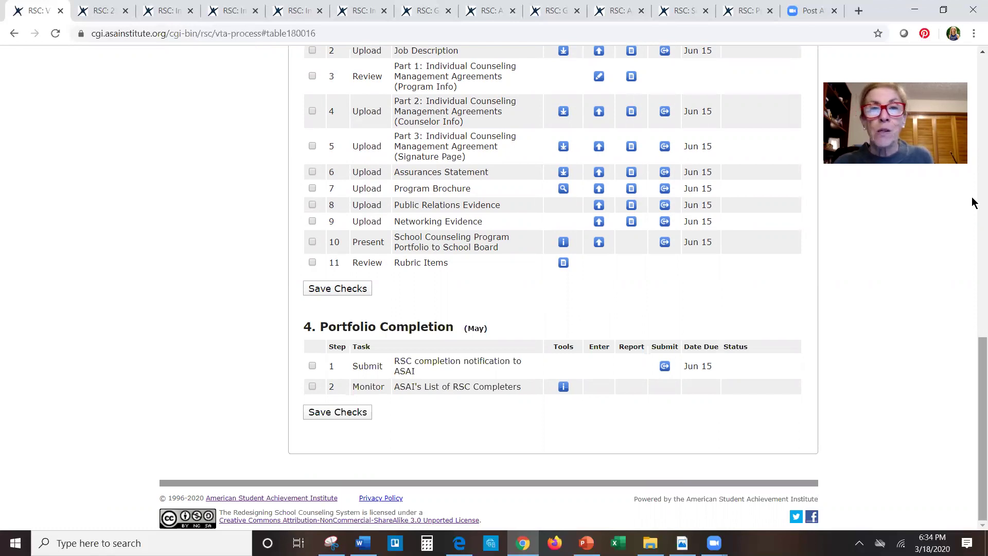
{"action": "scroll", "coordinate": [973, 78], "scroll_direction": "up", "scroll_amount": 15}
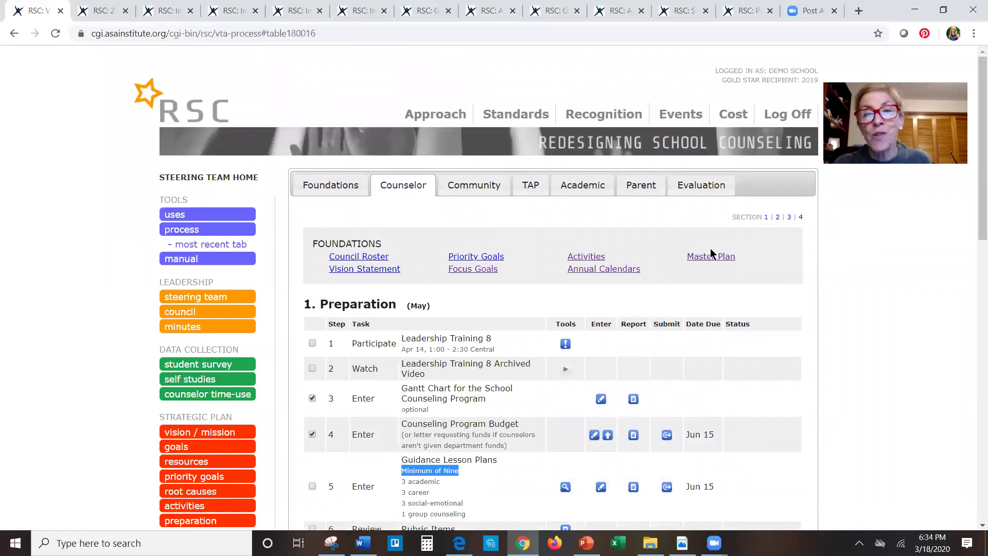
{"action": "left_click", "coordinate": [469, 185]}
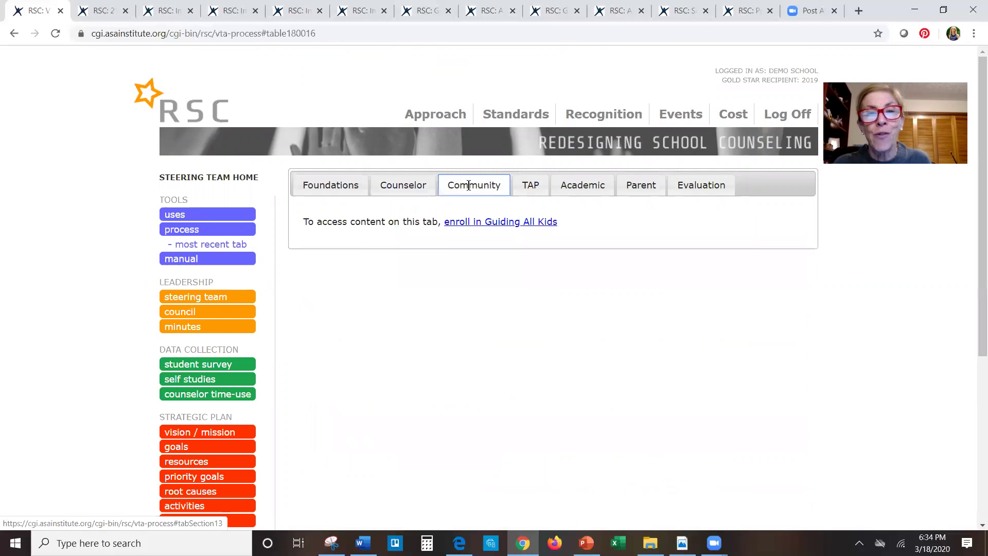
- Switch back through Counselor to the Foundations tab and scroll down past section 3 Collect Data
{"action": "left_click", "coordinate": [405, 185]}
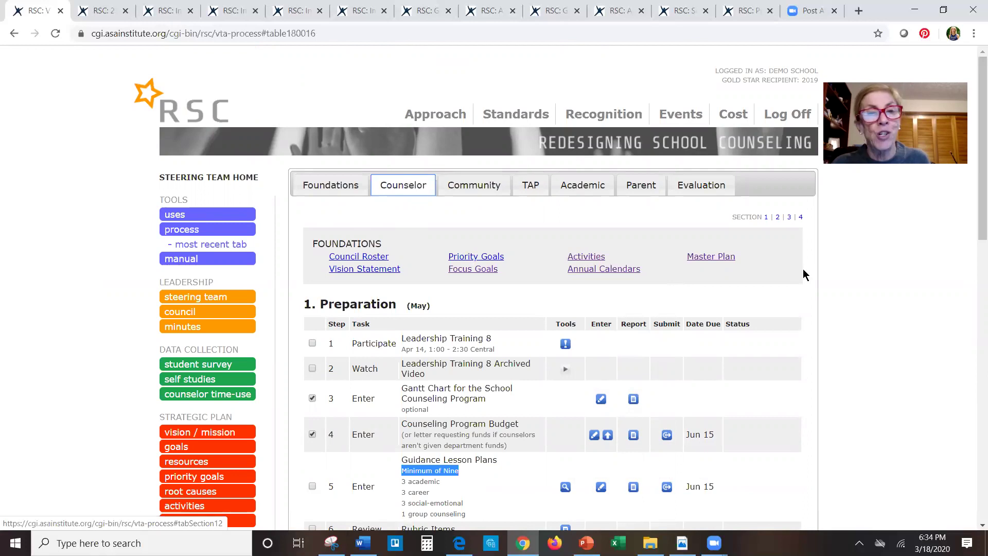
{"action": "left_click", "coordinate": [333, 186]}
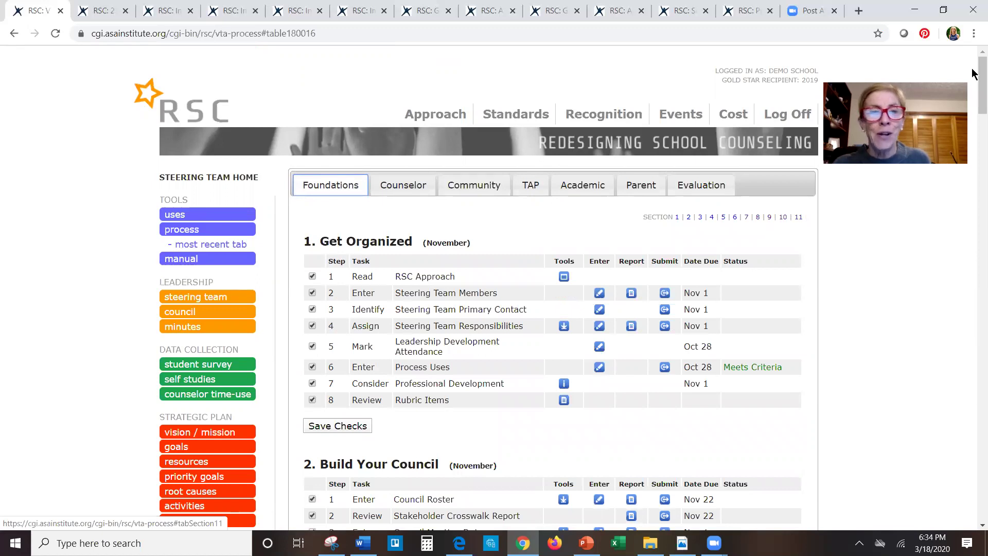
{"action": "scroll", "coordinate": [973, 72], "scroll_direction": "down", "scroll_amount": 7}
{"action": "scroll", "coordinate": [973, 119], "scroll_direction": "down", "scroll_amount": 3}
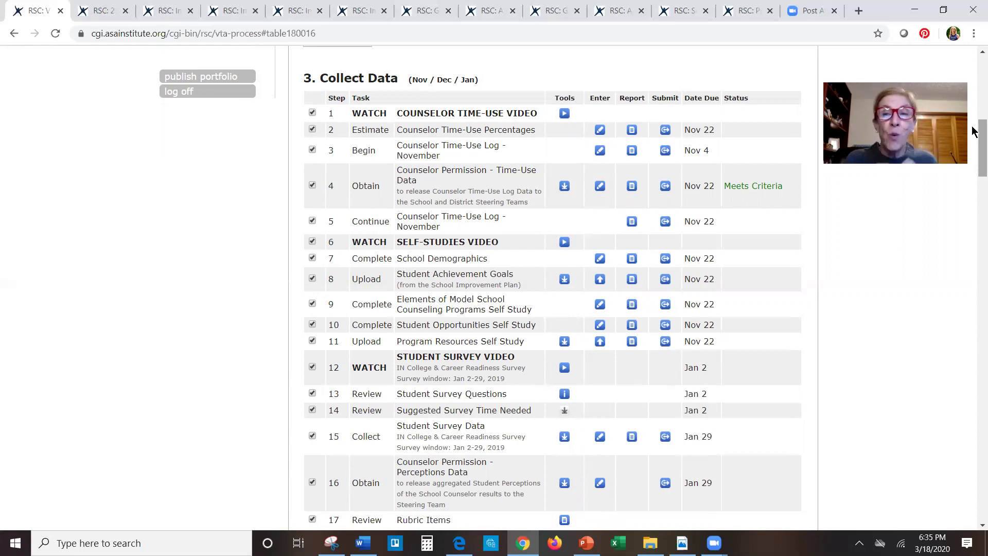
{"action": "left_click_drag", "start_coordinate": [973, 126], "coordinate": [974, 423]}
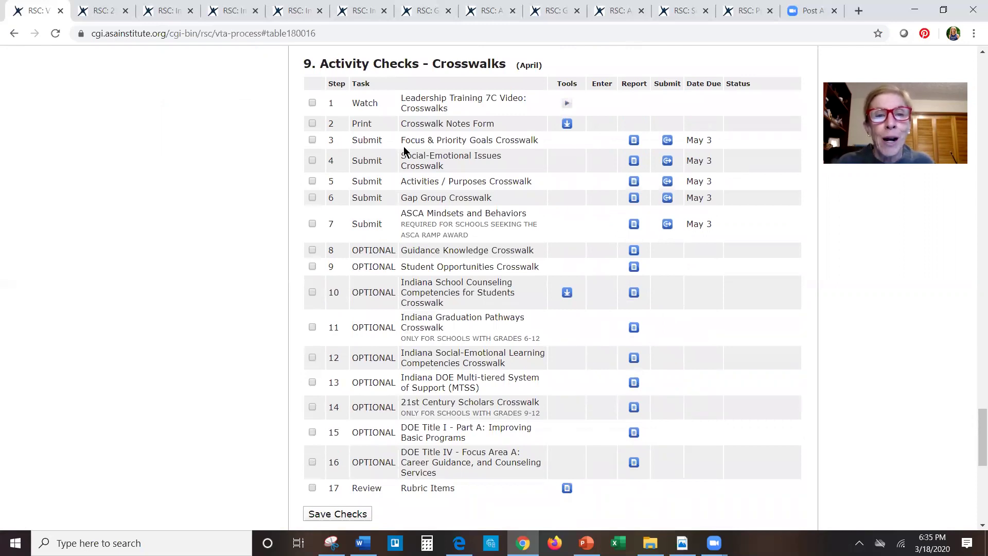
- Highlight 'Focus & Priority' in Crosswalks step 3, the Focus & Priority Goals Crosswalk
{"action": "left_click_drag", "start_coordinate": [401, 140], "coordinate": [467, 141]}
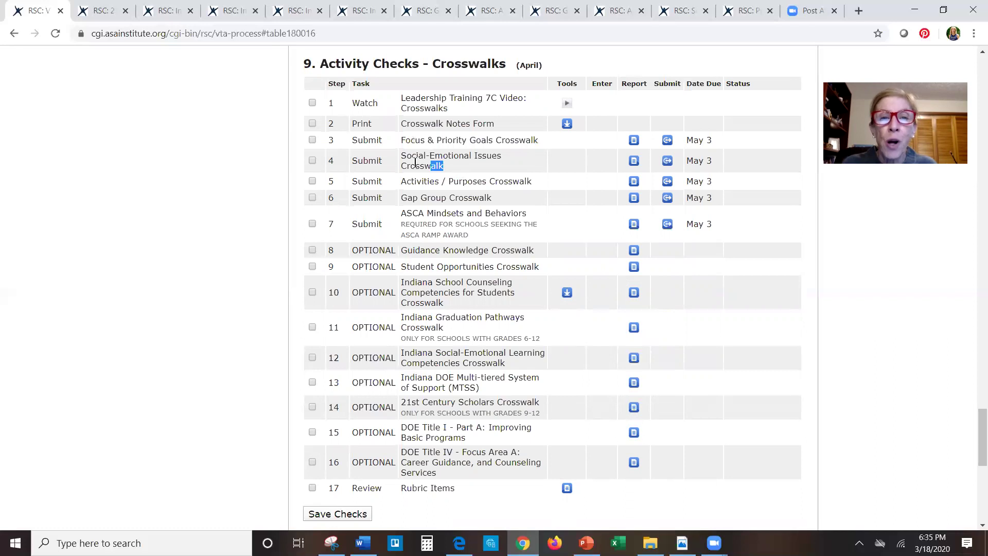
{"action": "triple_click", "coordinate": [437, 164]}
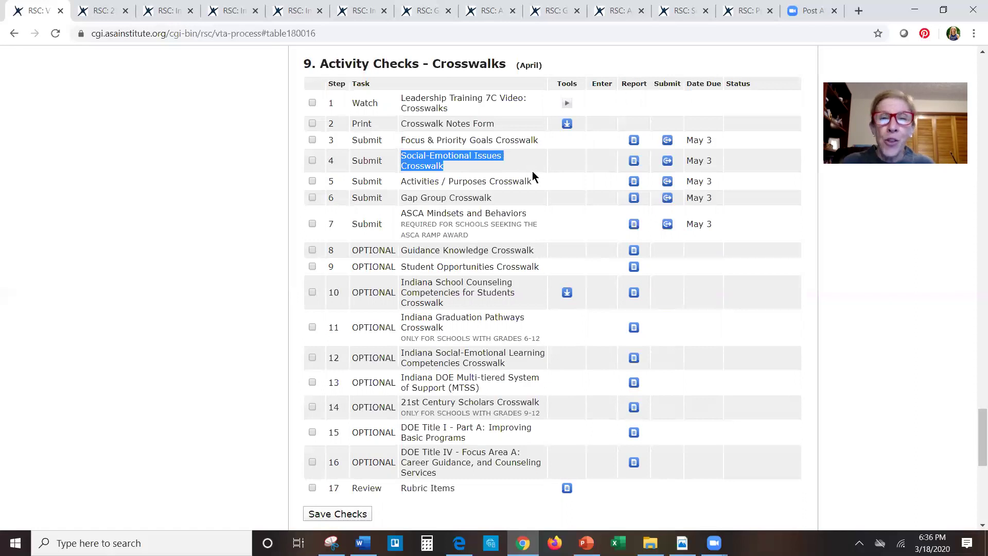
{"action": "left_click_drag", "start_coordinate": [533, 180], "coordinate": [402, 179]}
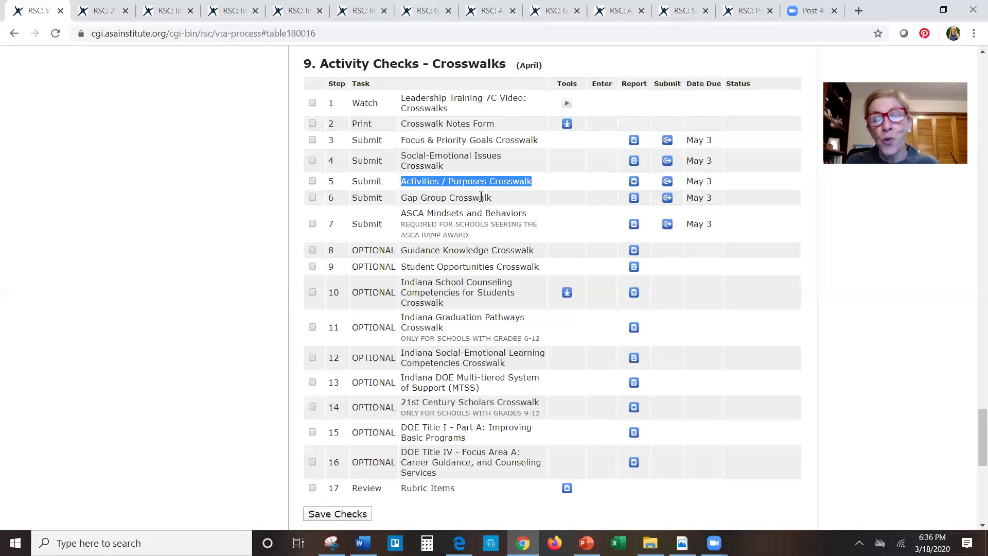
{"action": "left_click_drag", "start_coordinate": [497, 201], "coordinate": [400, 199]}
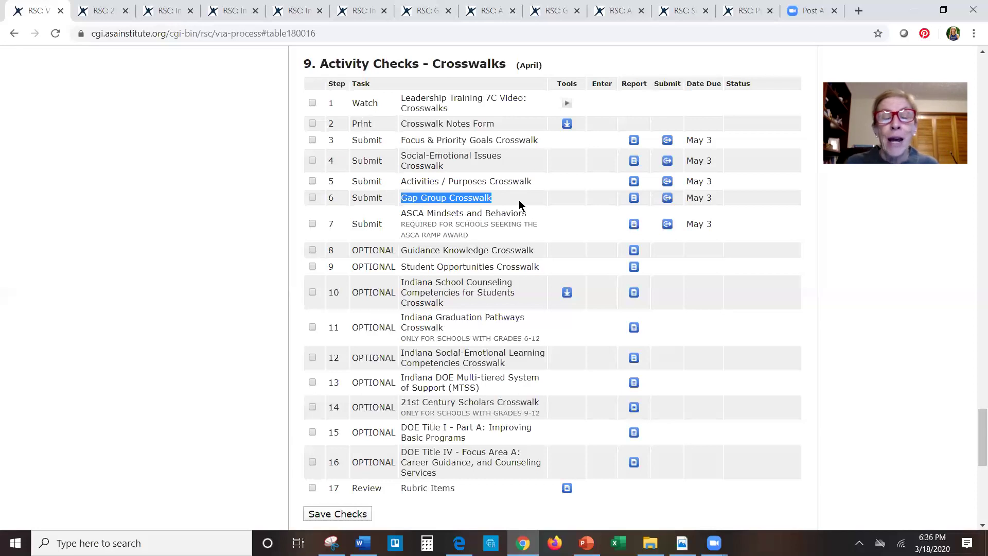
{"action": "left_click_drag", "start_coordinate": [528, 213], "coordinate": [400, 213]}
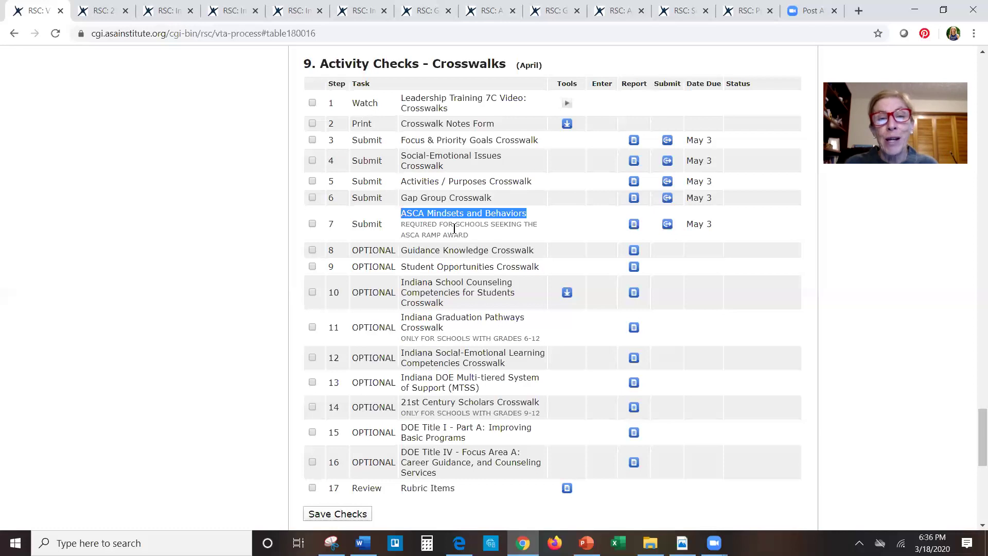